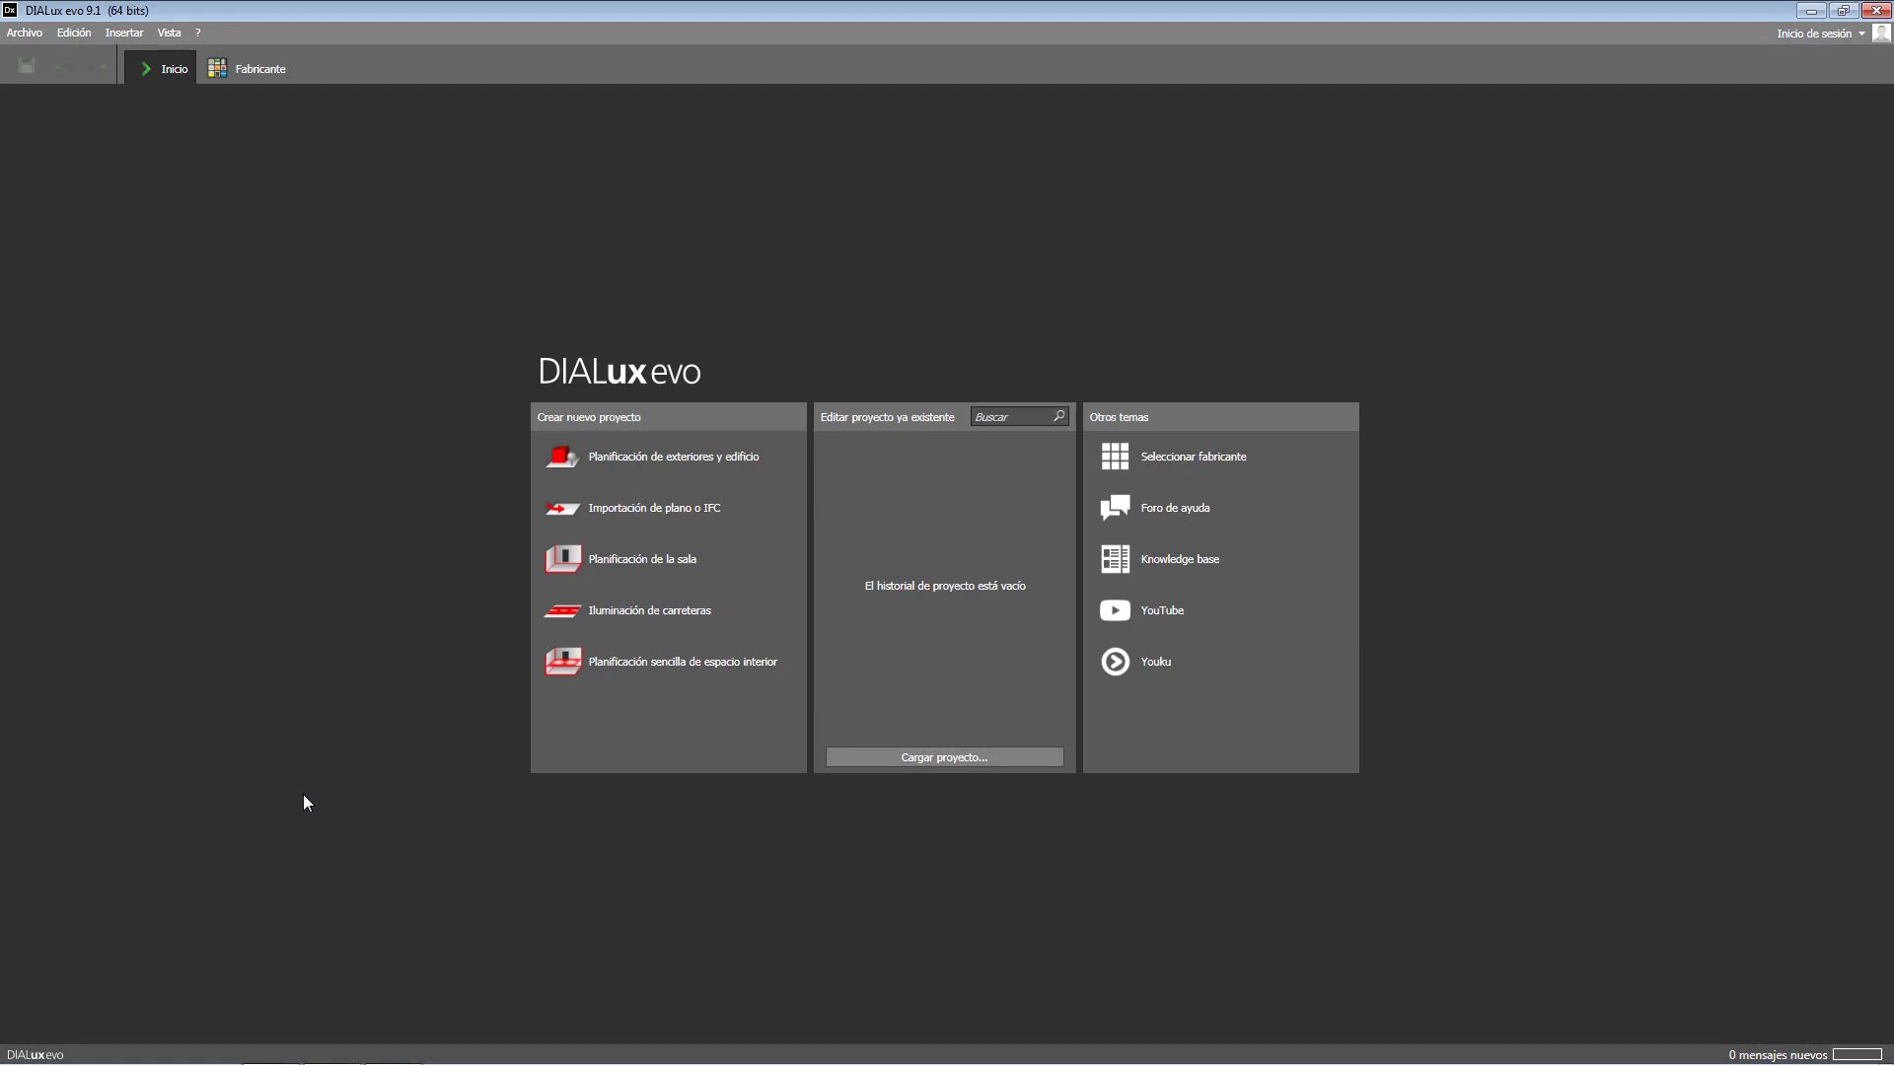
- Start a new room planning project with the area Centros de formación and the application Comedores de escuelas
{"action": "left_click", "coordinate": [550, 566]}
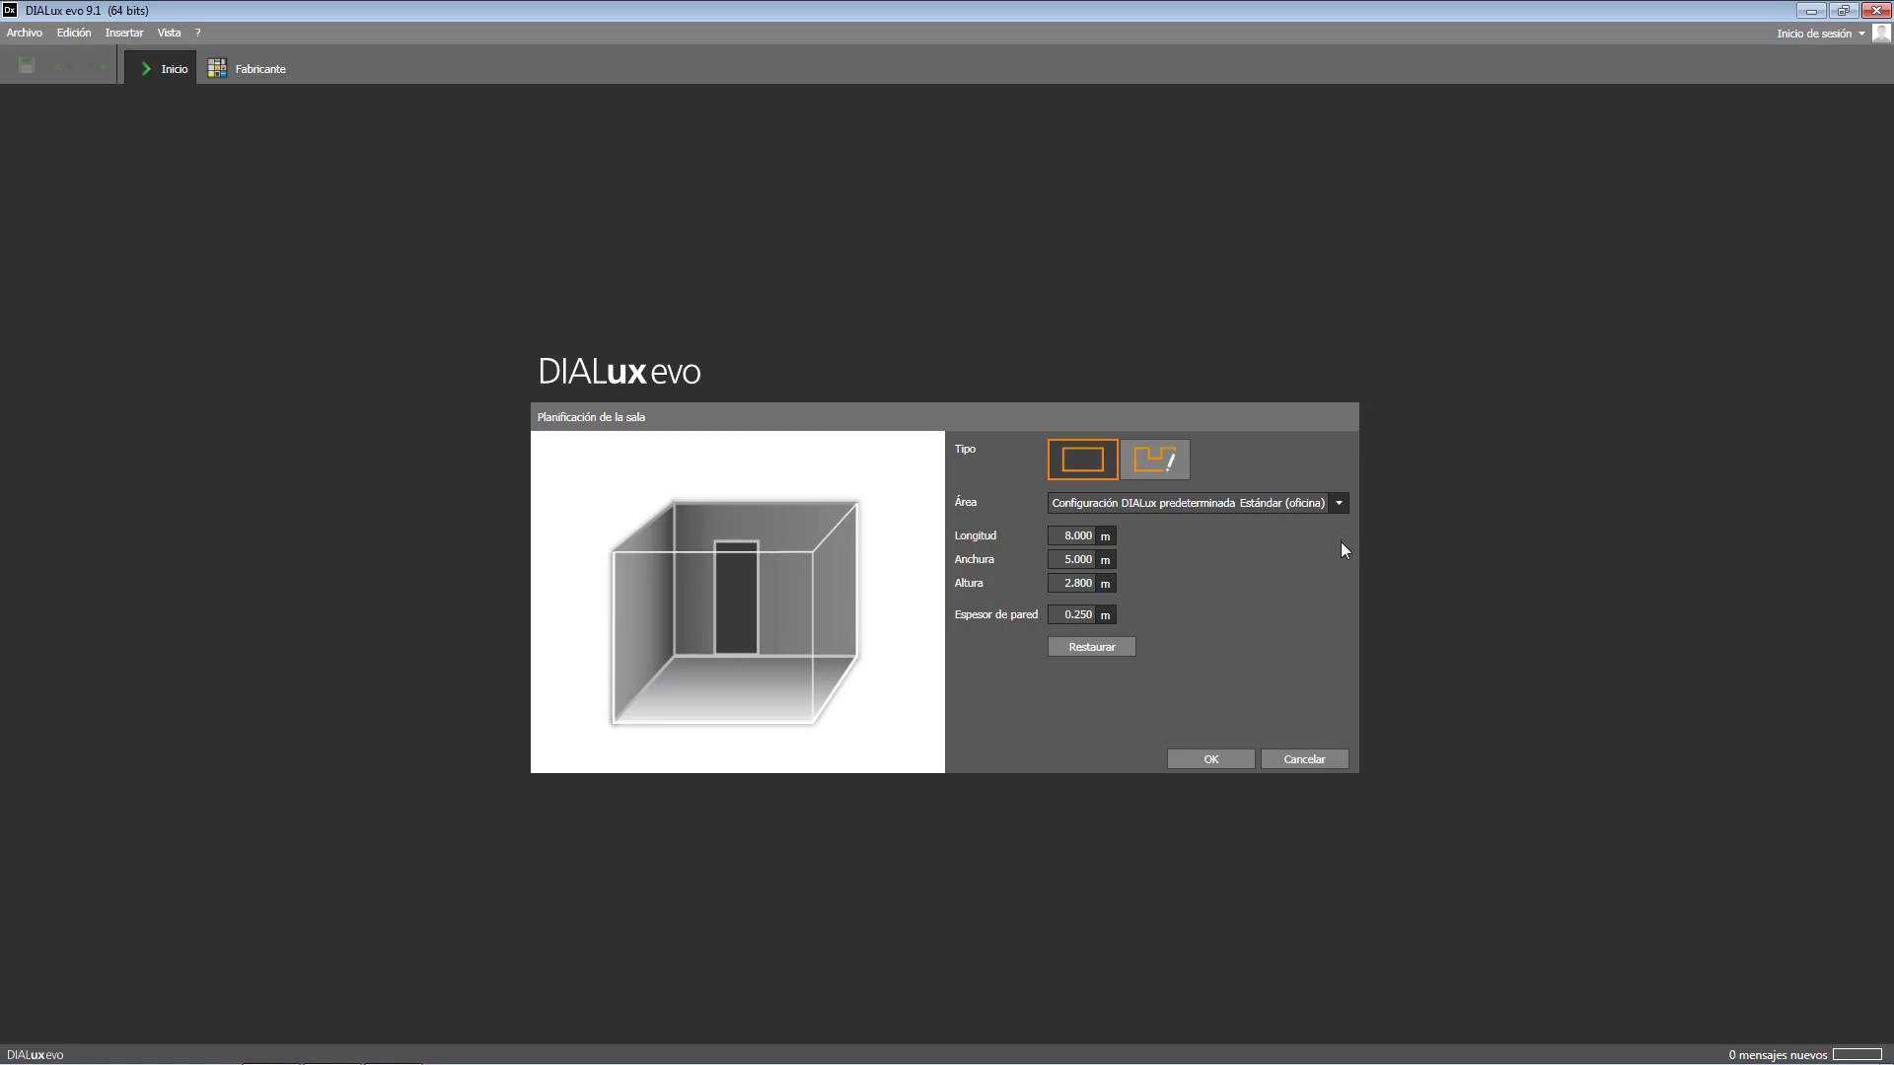
{"action": "left_click", "coordinate": [1339, 504]}
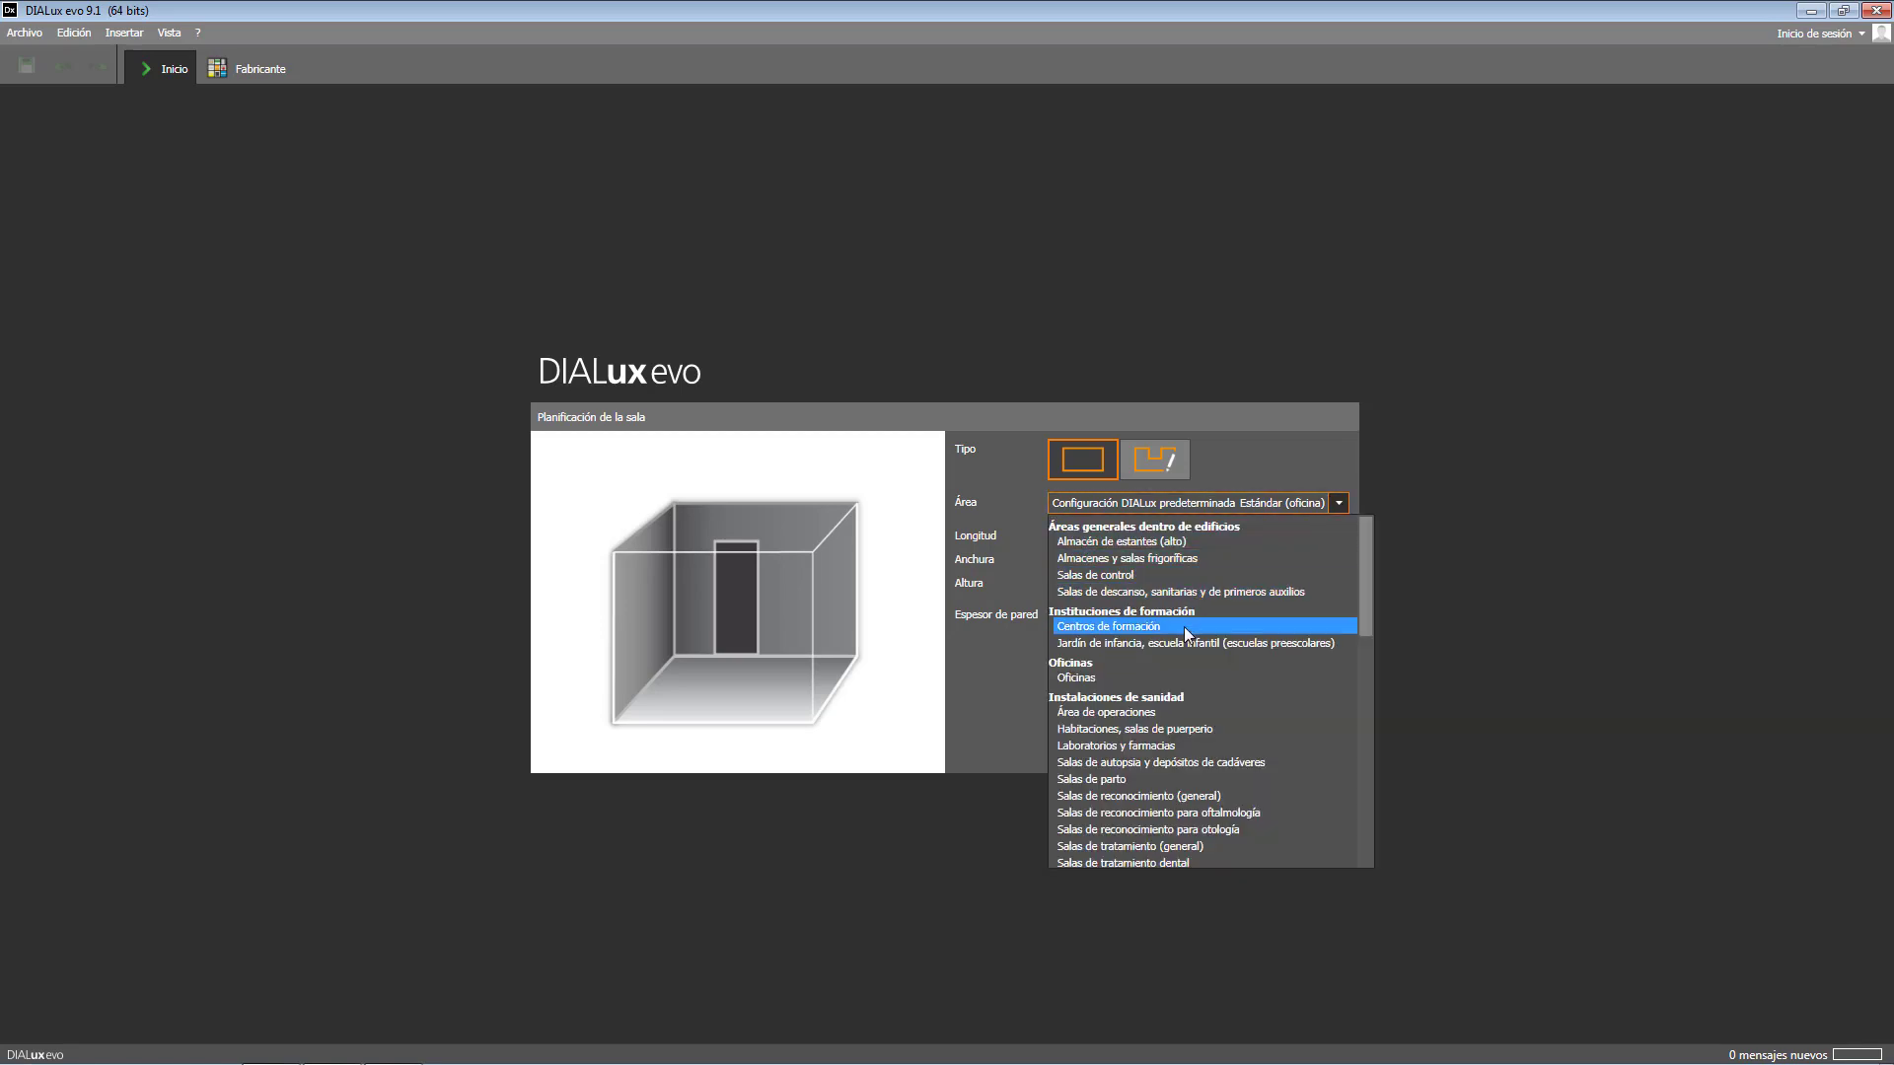
{"action": "left_click", "coordinate": [1185, 628]}
{"action": "left_click", "coordinate": [1338, 530]}
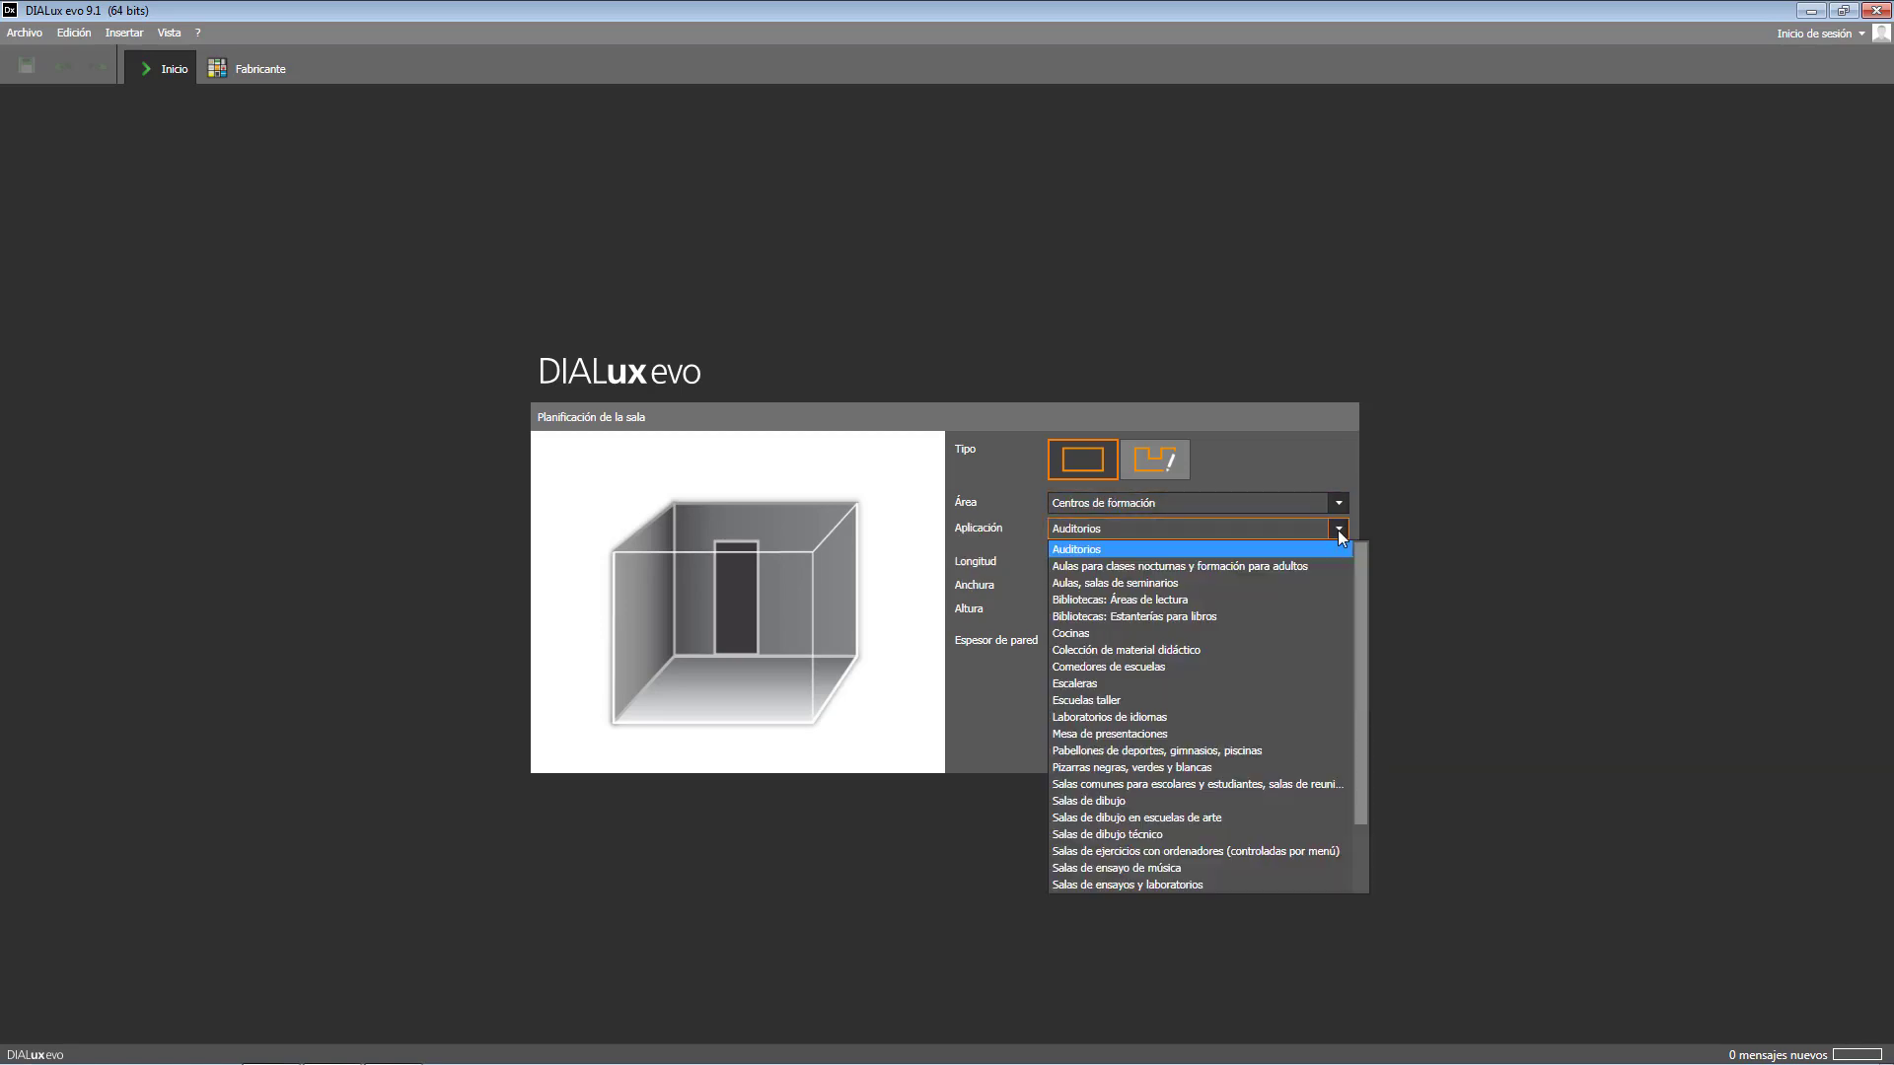
{"action": "left_click", "coordinate": [1236, 673]}
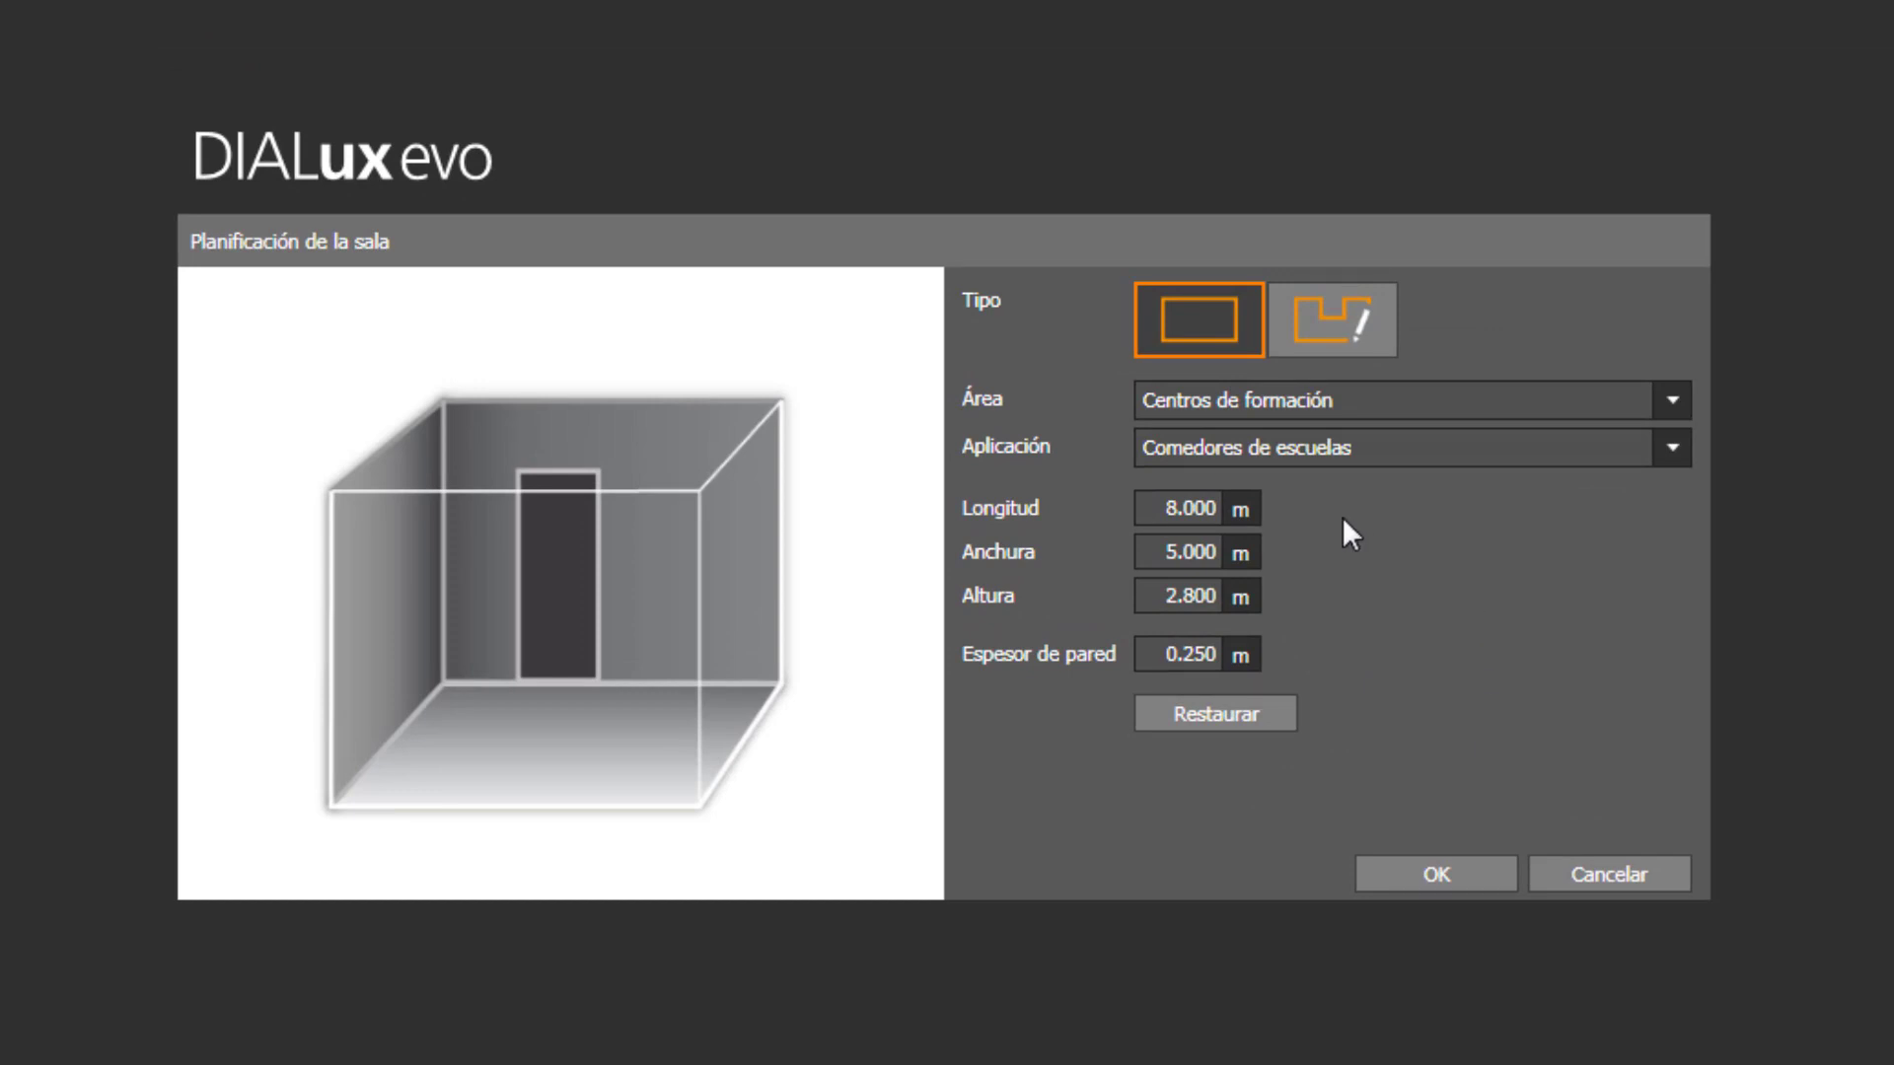
- Set the rectangular room's length to 10 m and its width to 6 m
{"action": "left_click", "coordinate": [1198, 508]}
{"action": "double_click", "coordinate": [1198, 508]}
{"action": "type", "text": "10.0"}
{"action": "key", "text": "Return"}
{"action": "double_click", "coordinate": [1205, 548]}
{"action": "type", "text": "6.0"}
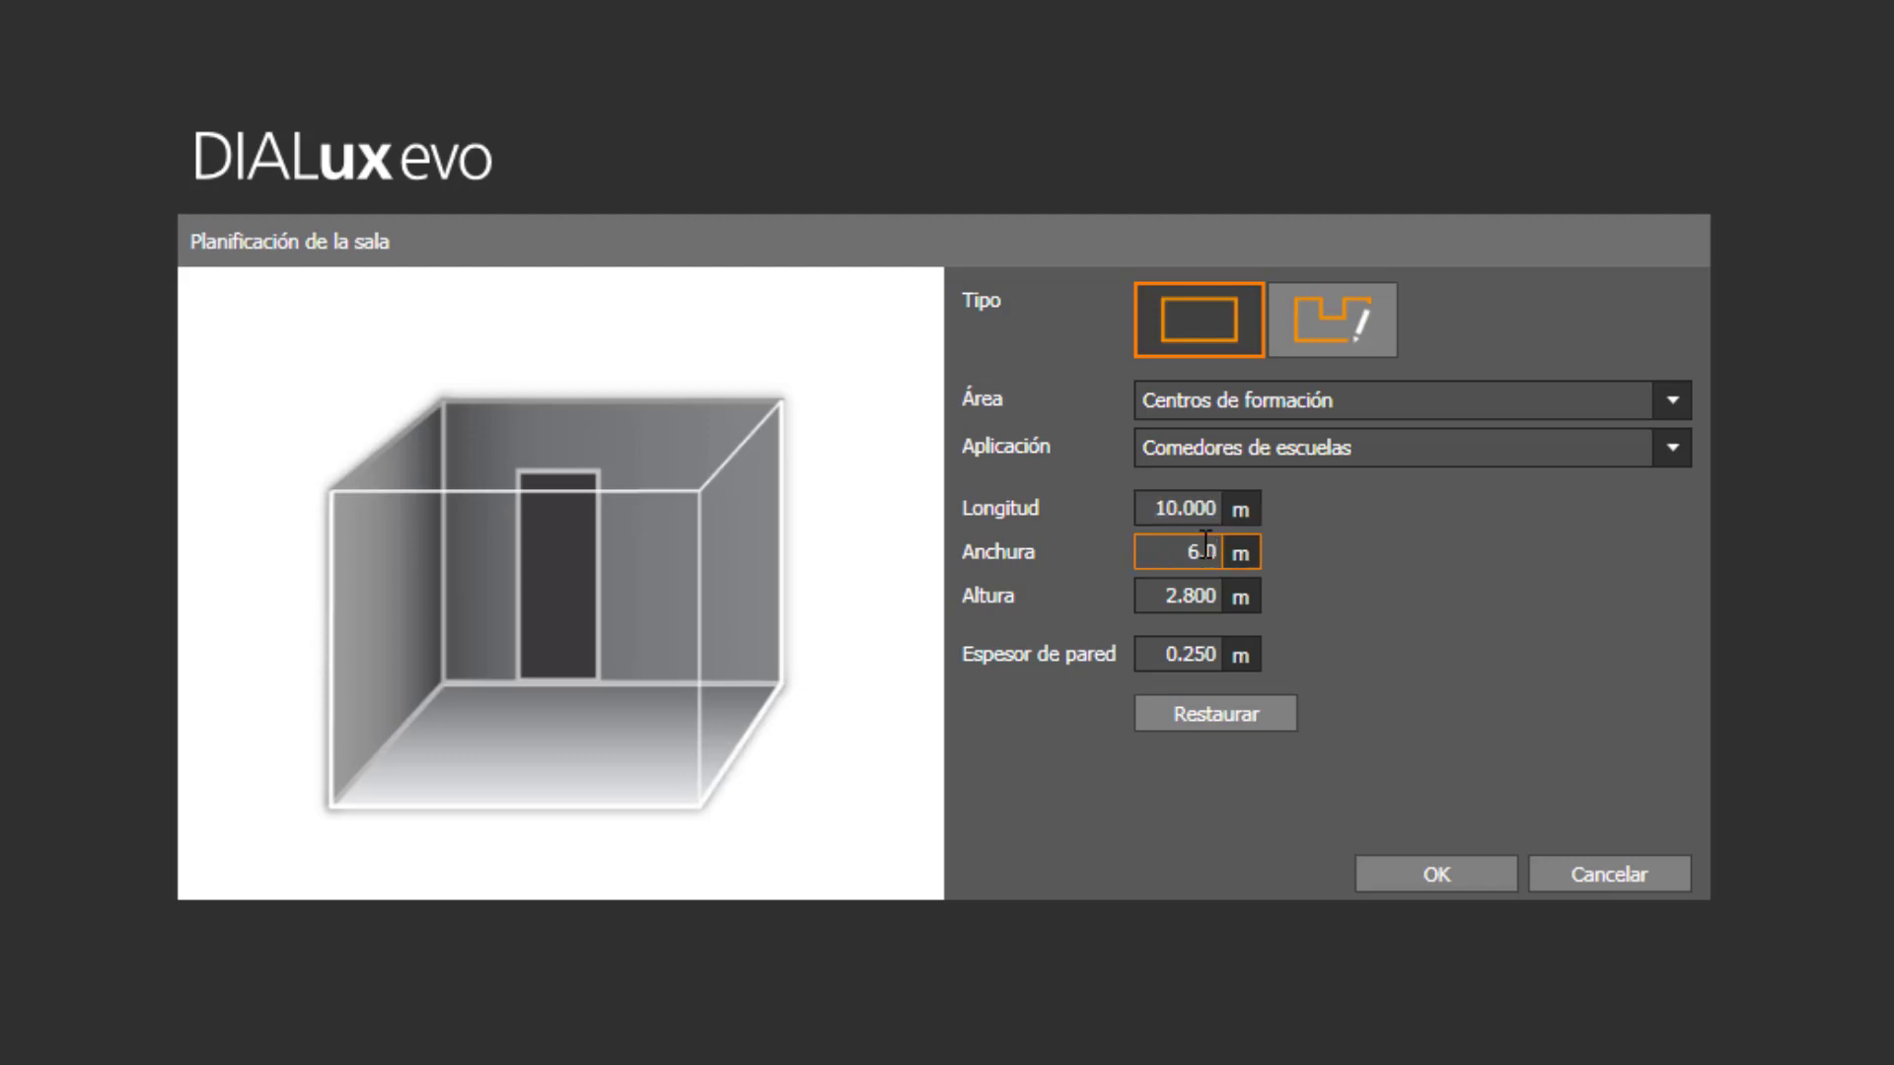
{"action": "key", "text": "Return"}
- Set the room's height to 3 m and wall thickness to 0.2 m, and create the room
{"action": "double_click", "coordinate": [1211, 591]}
{"action": "type", "text": "3."}
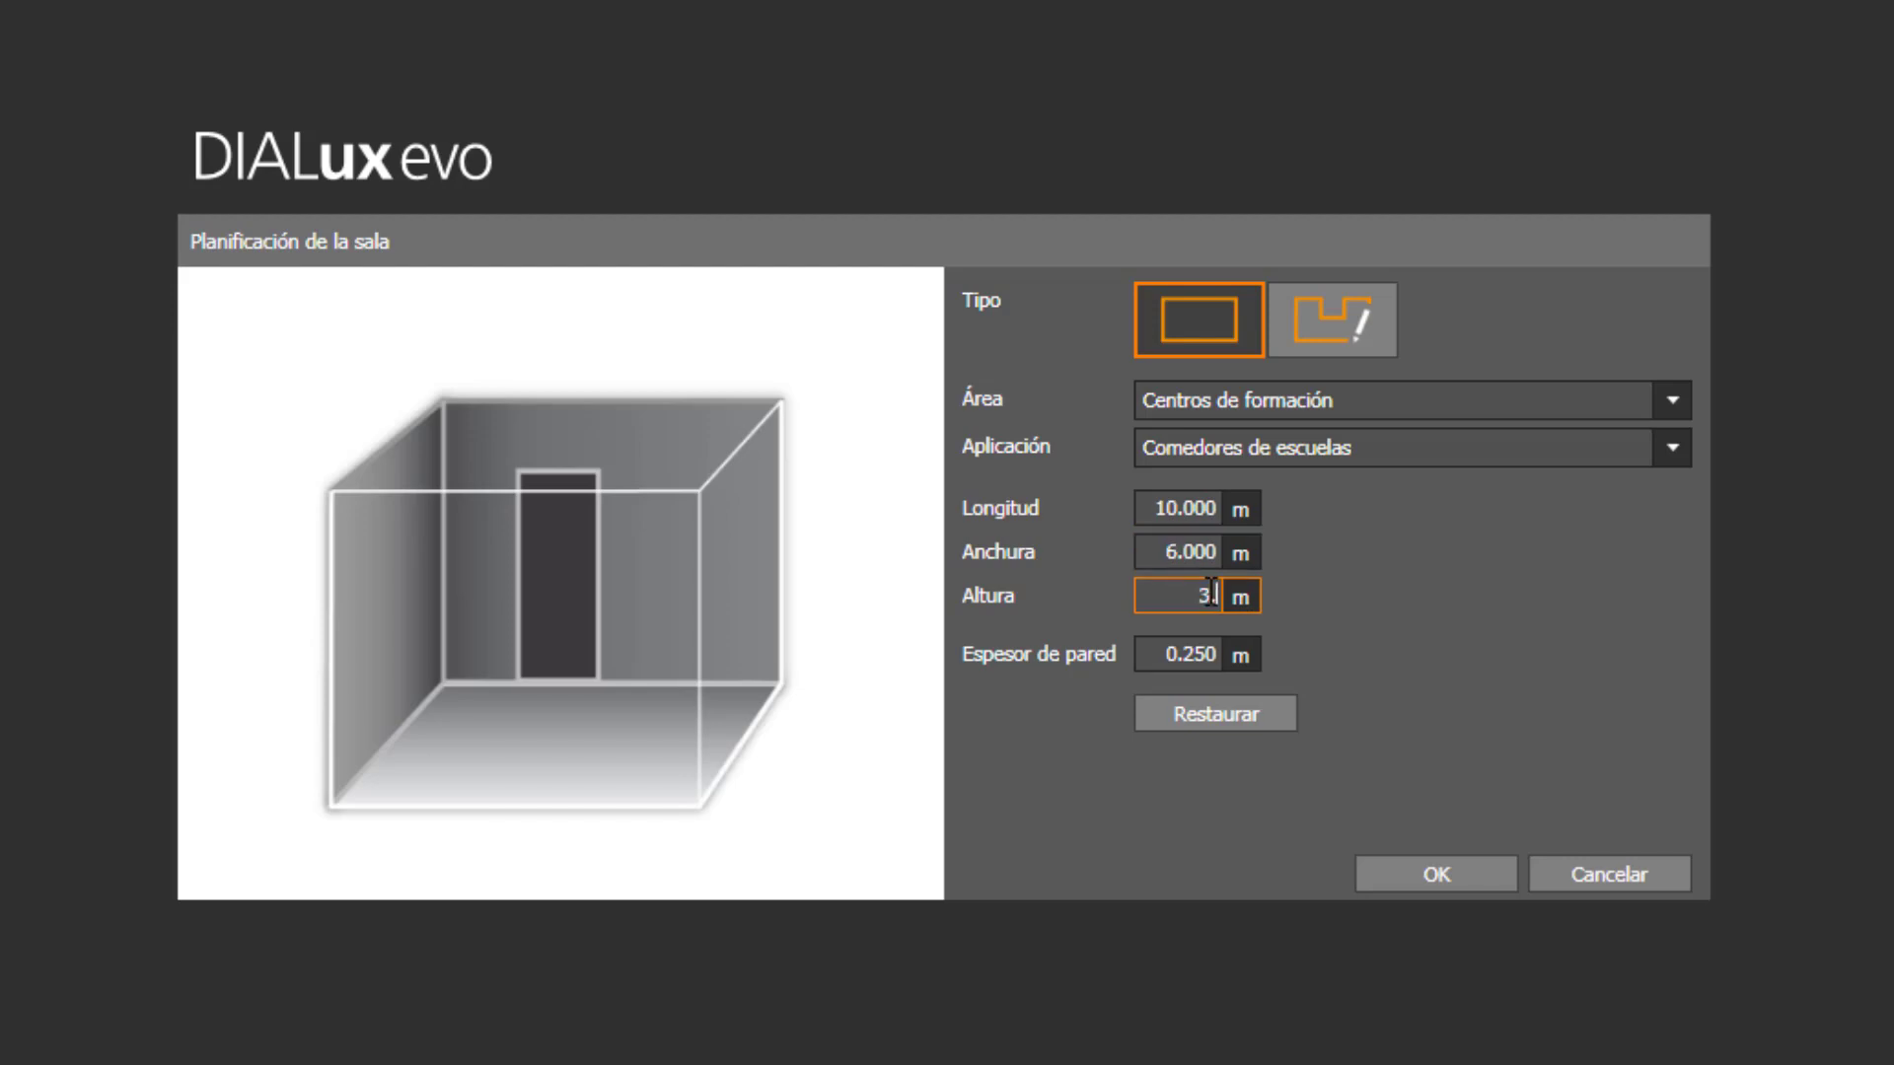
{"action": "type", "text": "0"}
{"action": "key", "text": "Return"}
{"action": "double_click", "coordinate": [1212, 646]}
{"action": "type", "text": "0.2"}
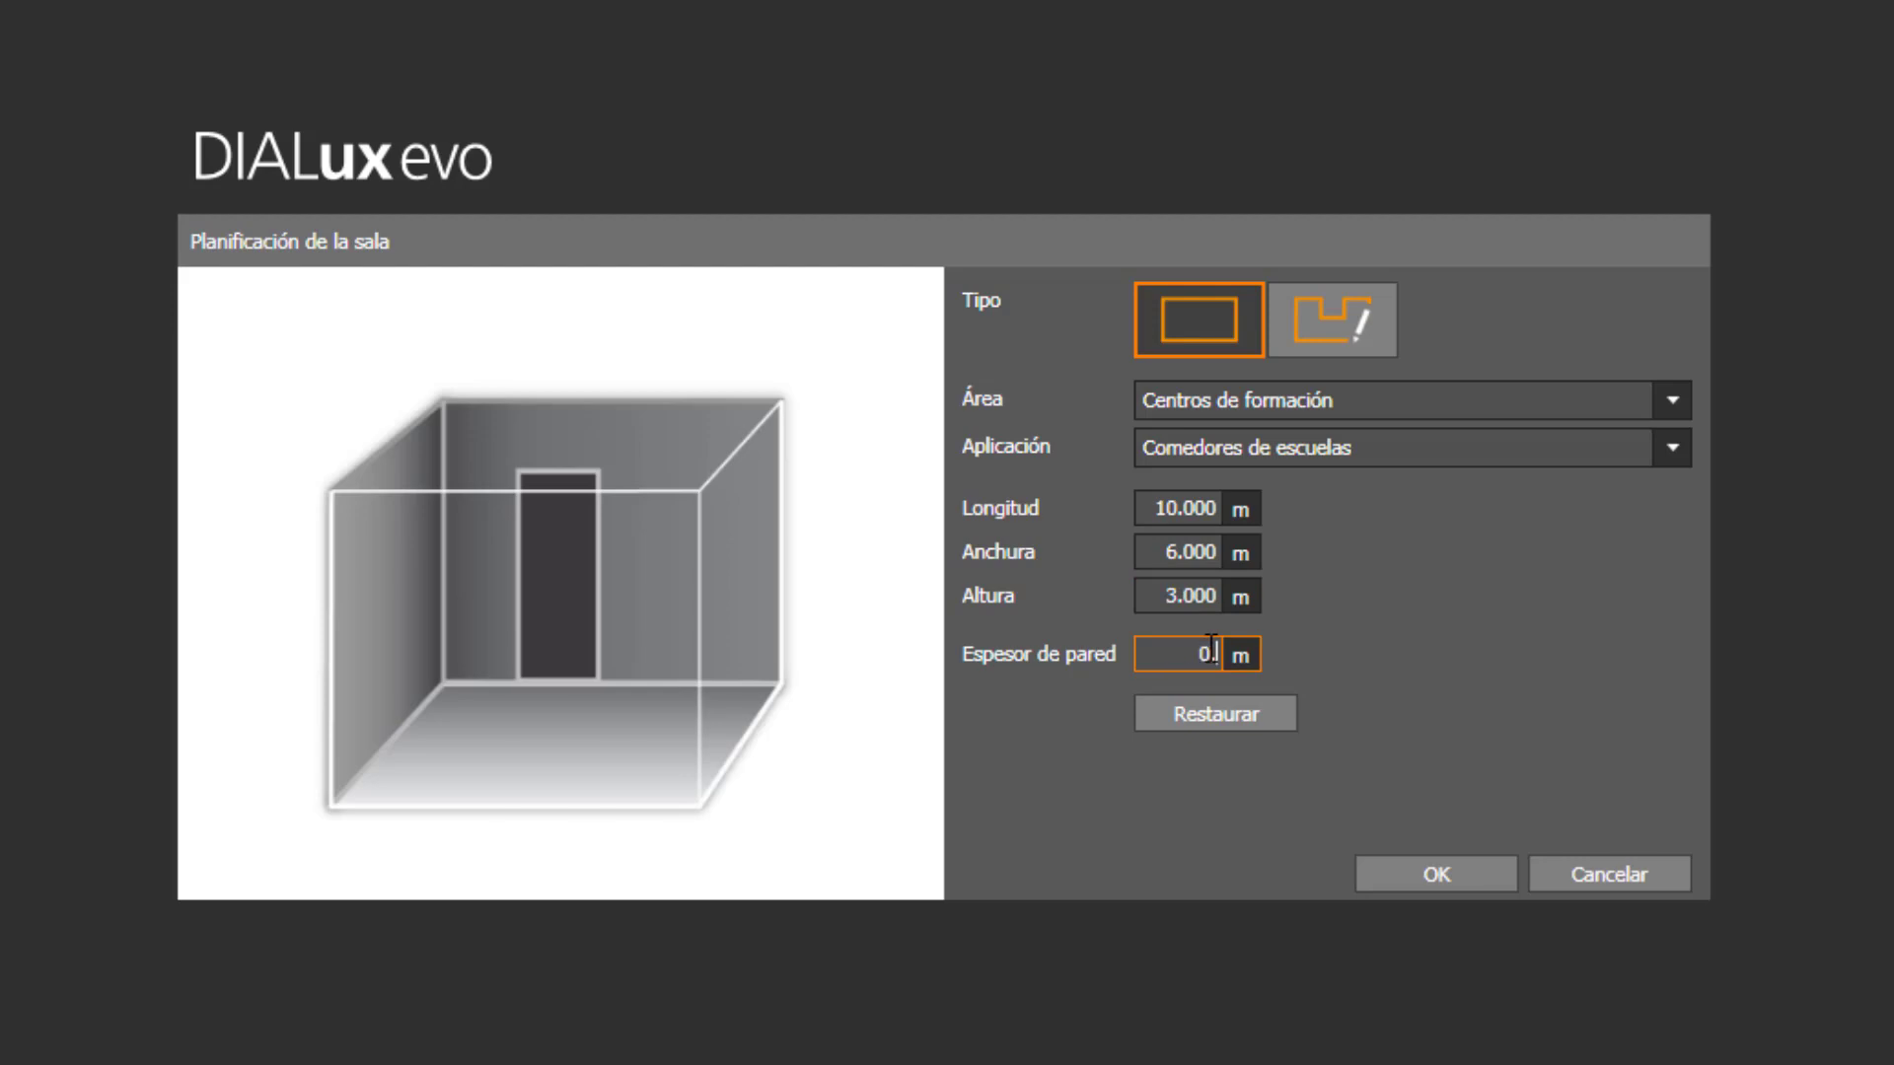
{"action": "key", "text": "Return"}
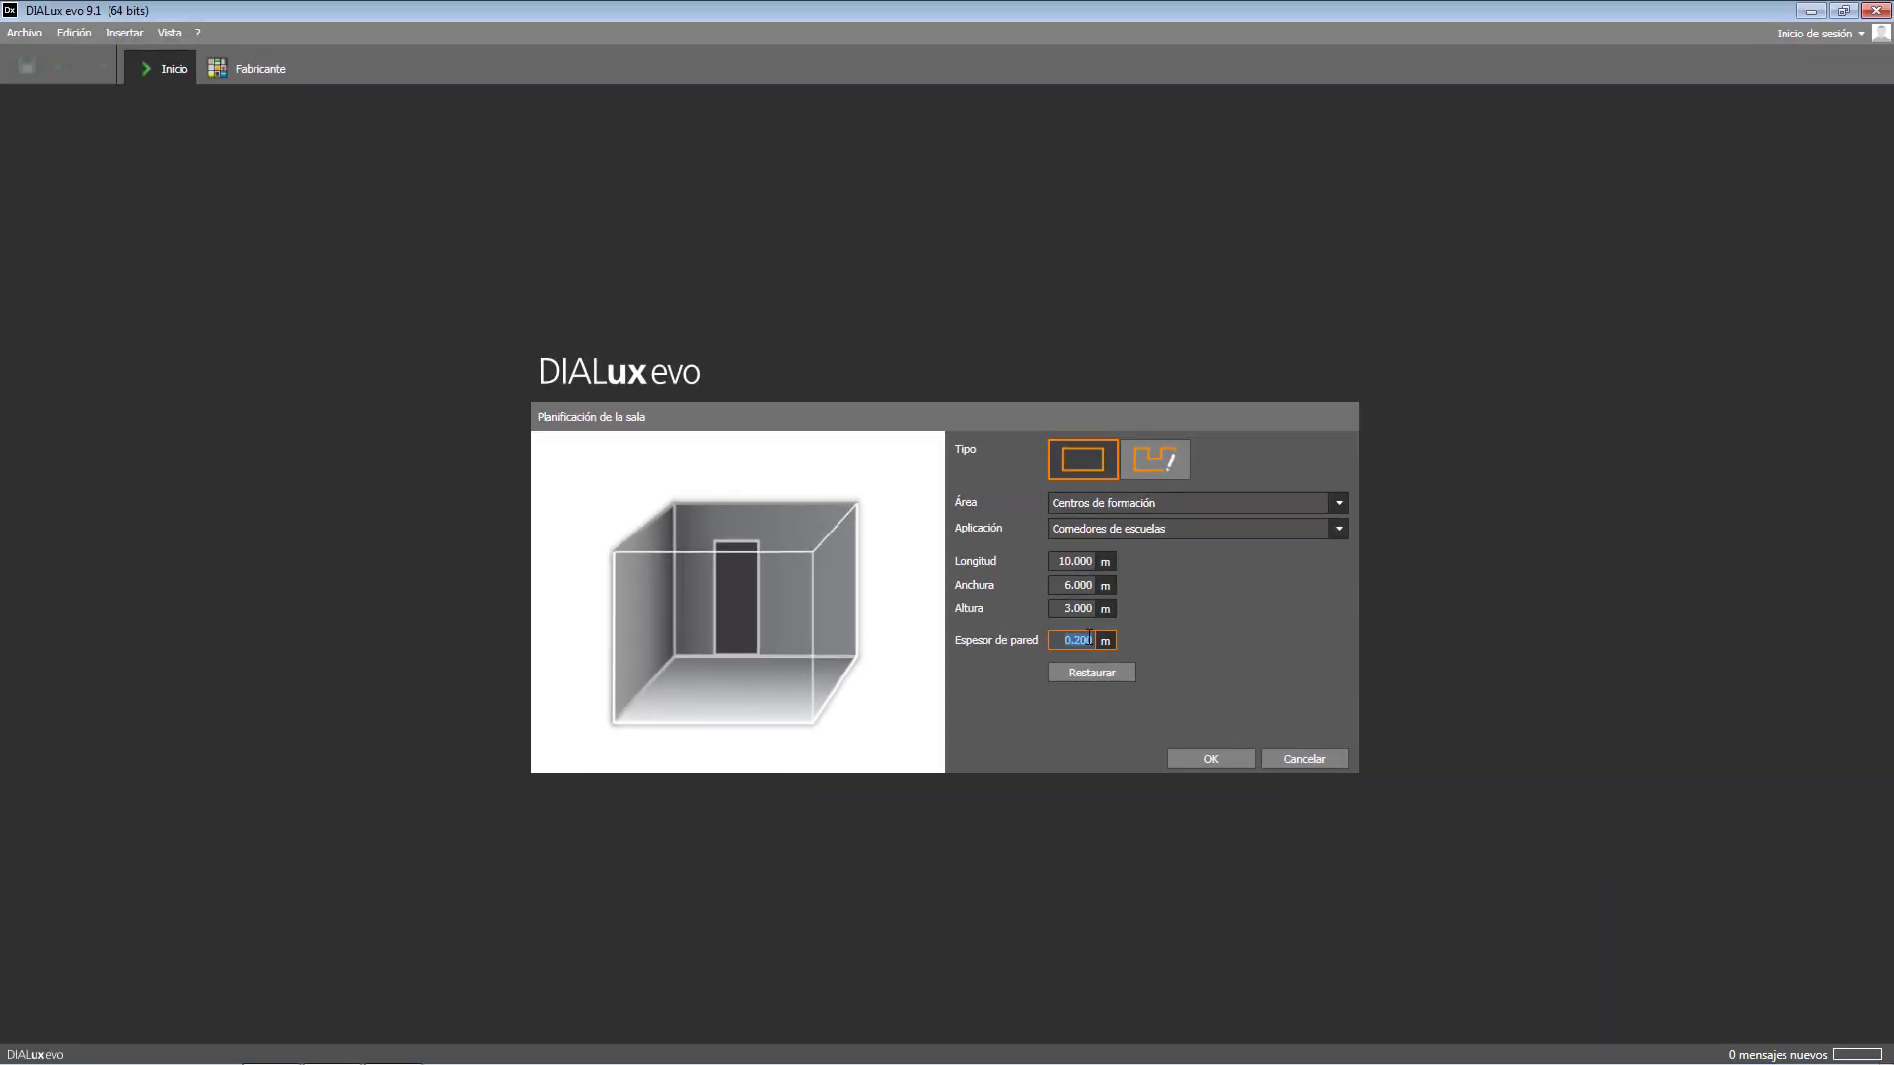
{"action": "left_click", "coordinate": [1211, 759]}
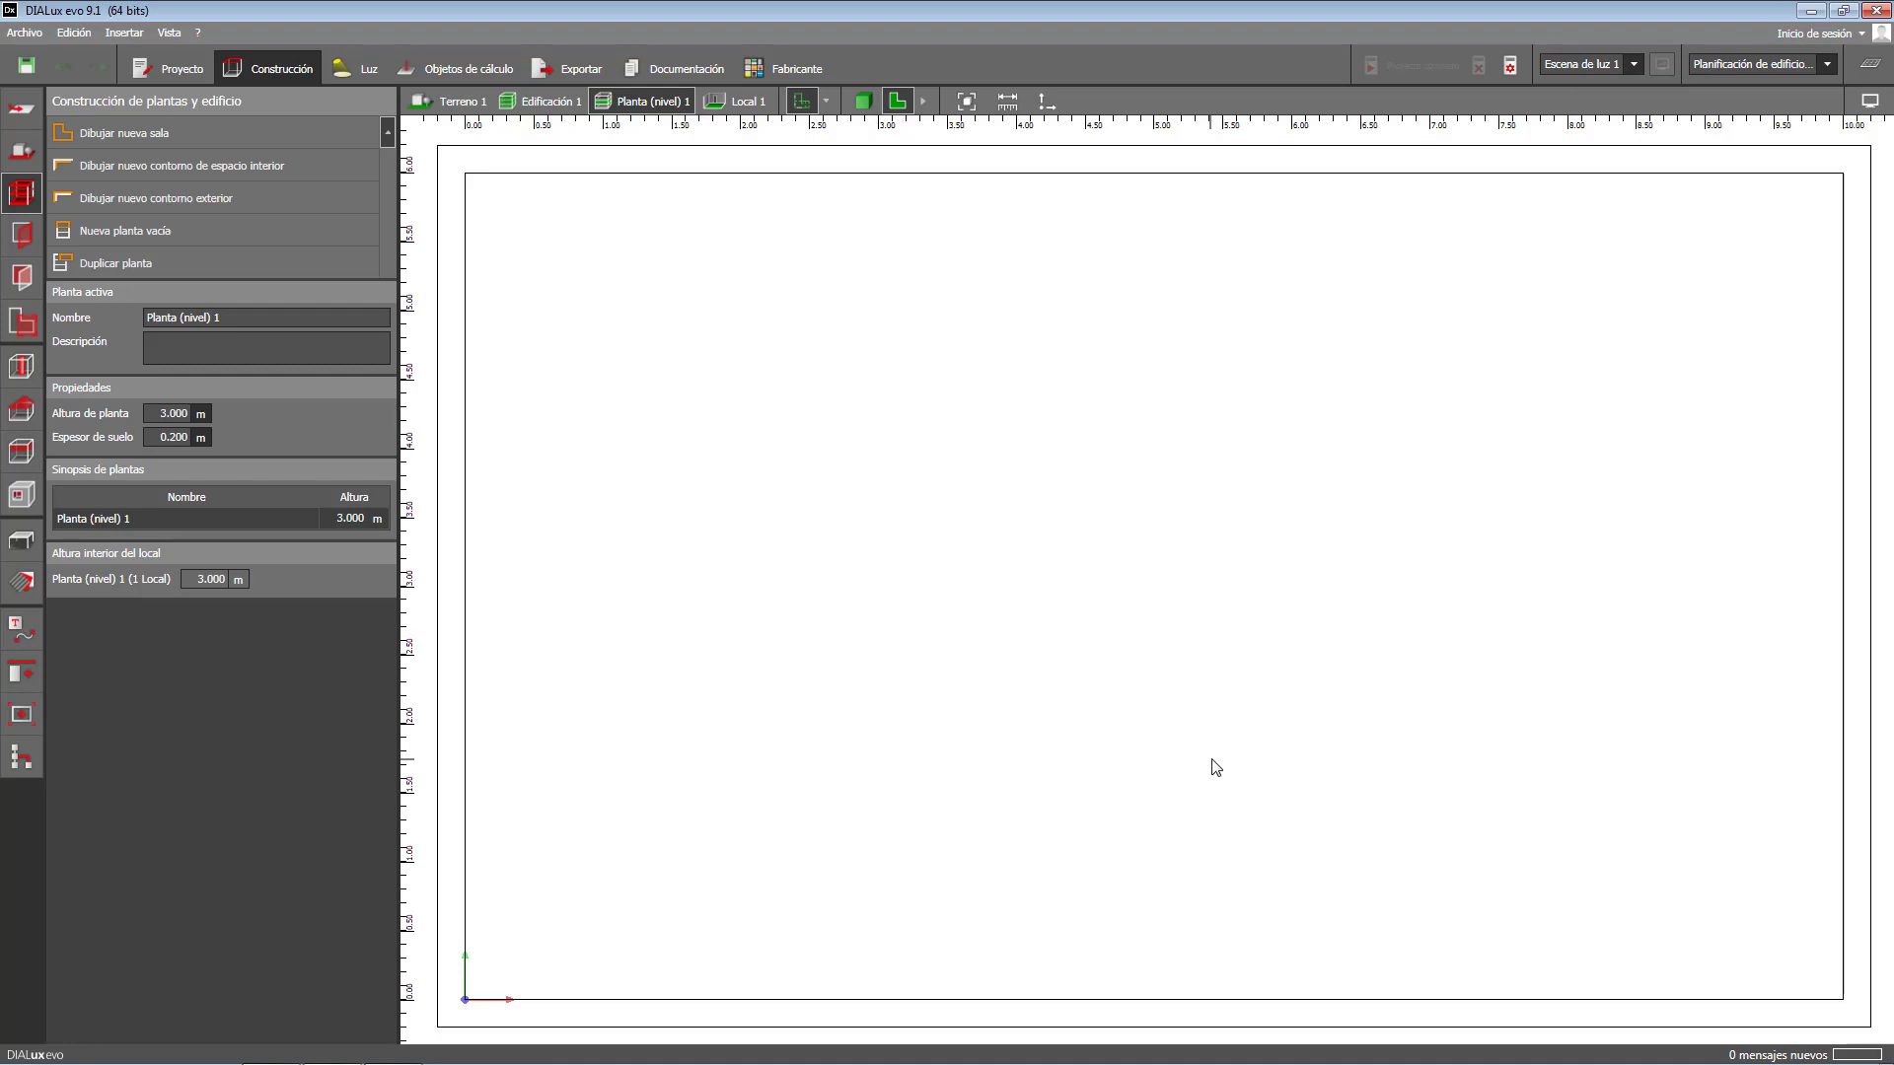
- Inspect the room in 3D from an oblique angle and return to the floor plan
{"action": "left_click", "coordinate": [863, 101]}
{"action": "middle_click_drag", "start_coordinate": [928, 336], "coordinate": [876, 460]}
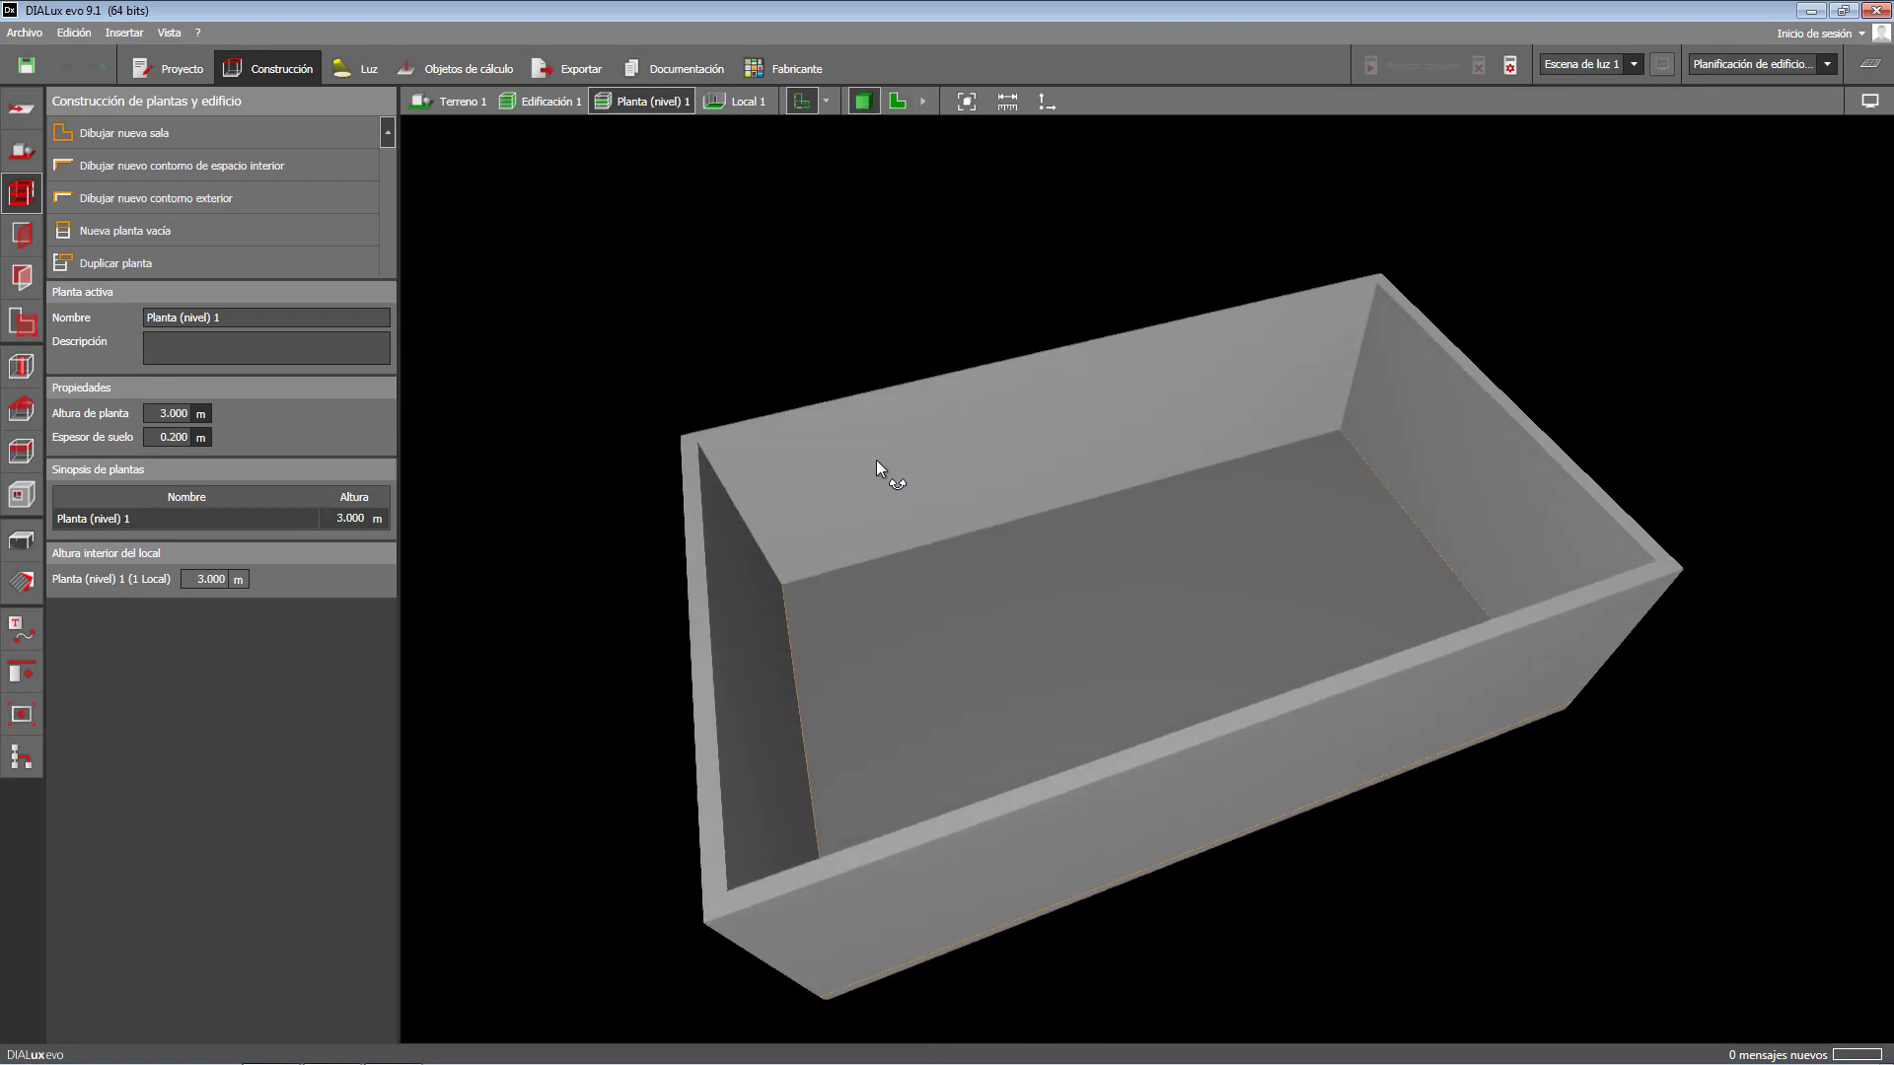
{"action": "left_click", "coordinate": [892, 105]}
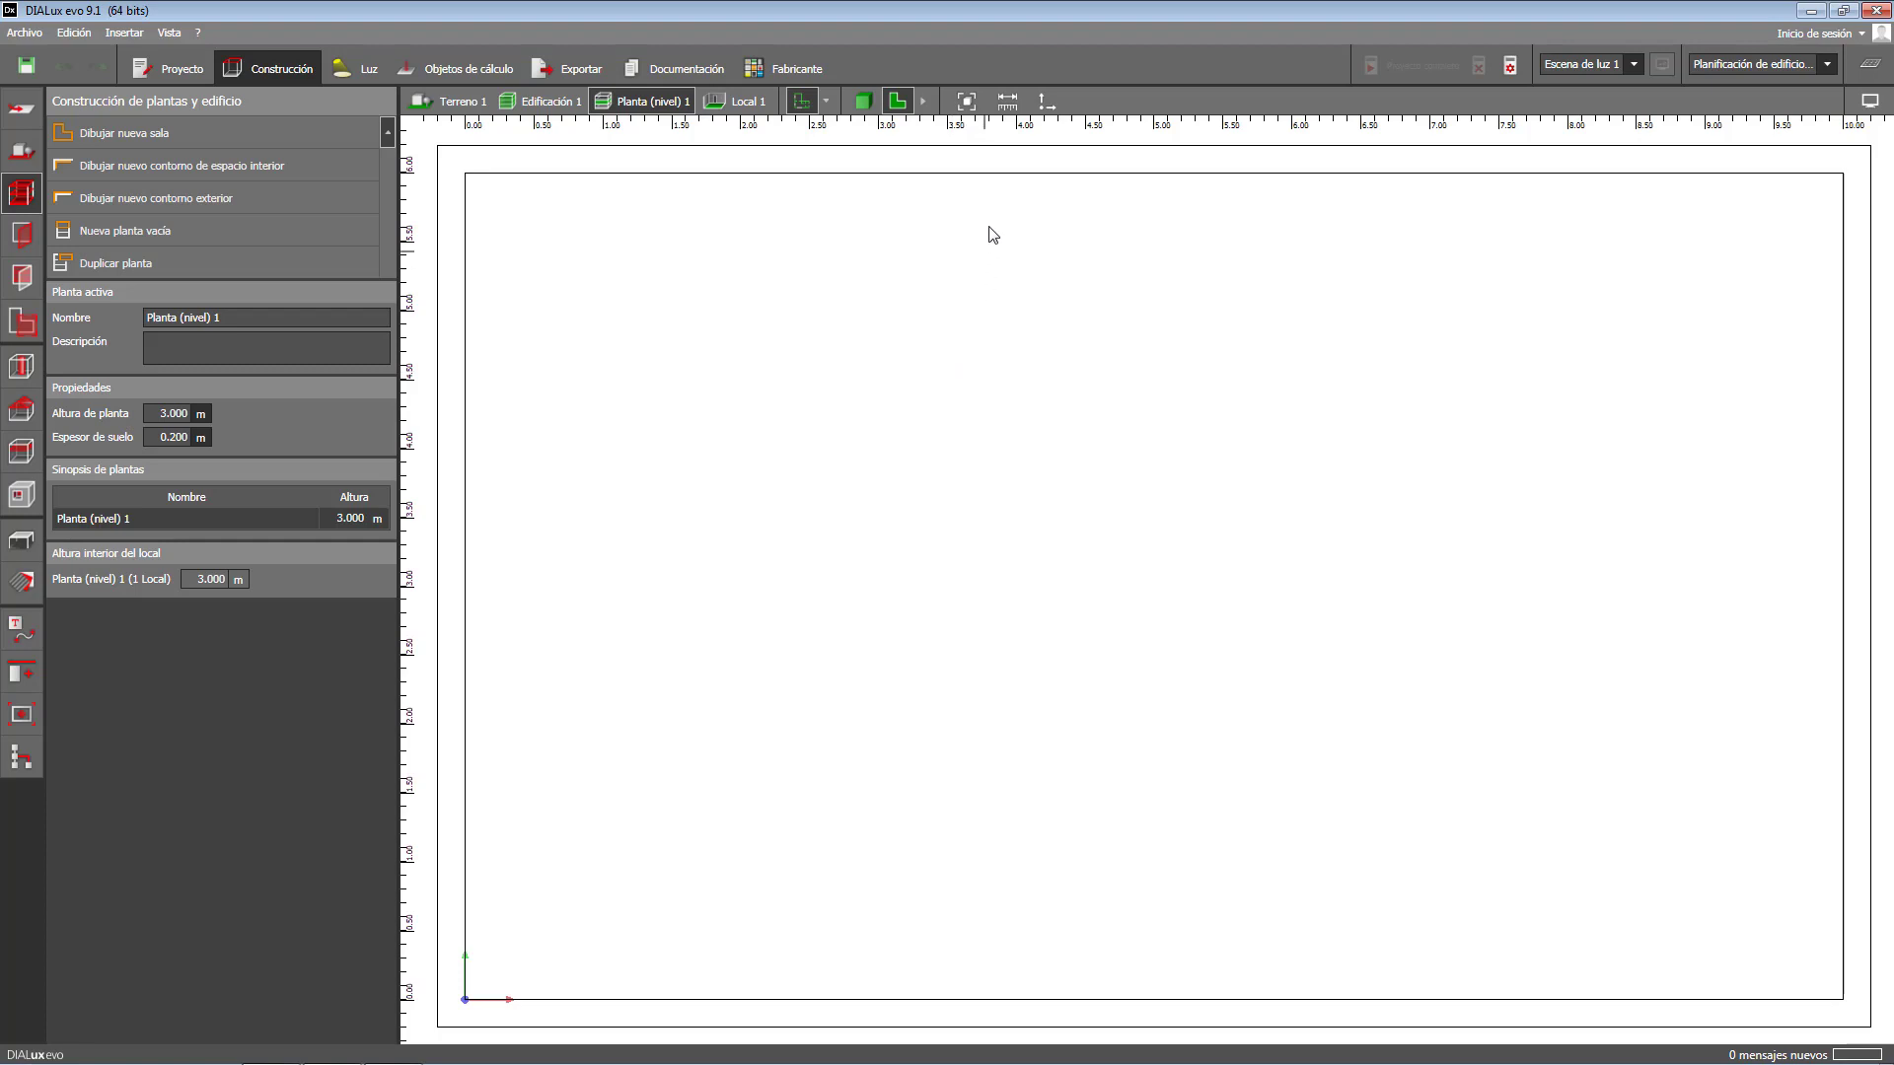
- Measure the room's interior length and width between its inner corners in the floor plan
{"action": "left_click", "coordinate": [1006, 101]}
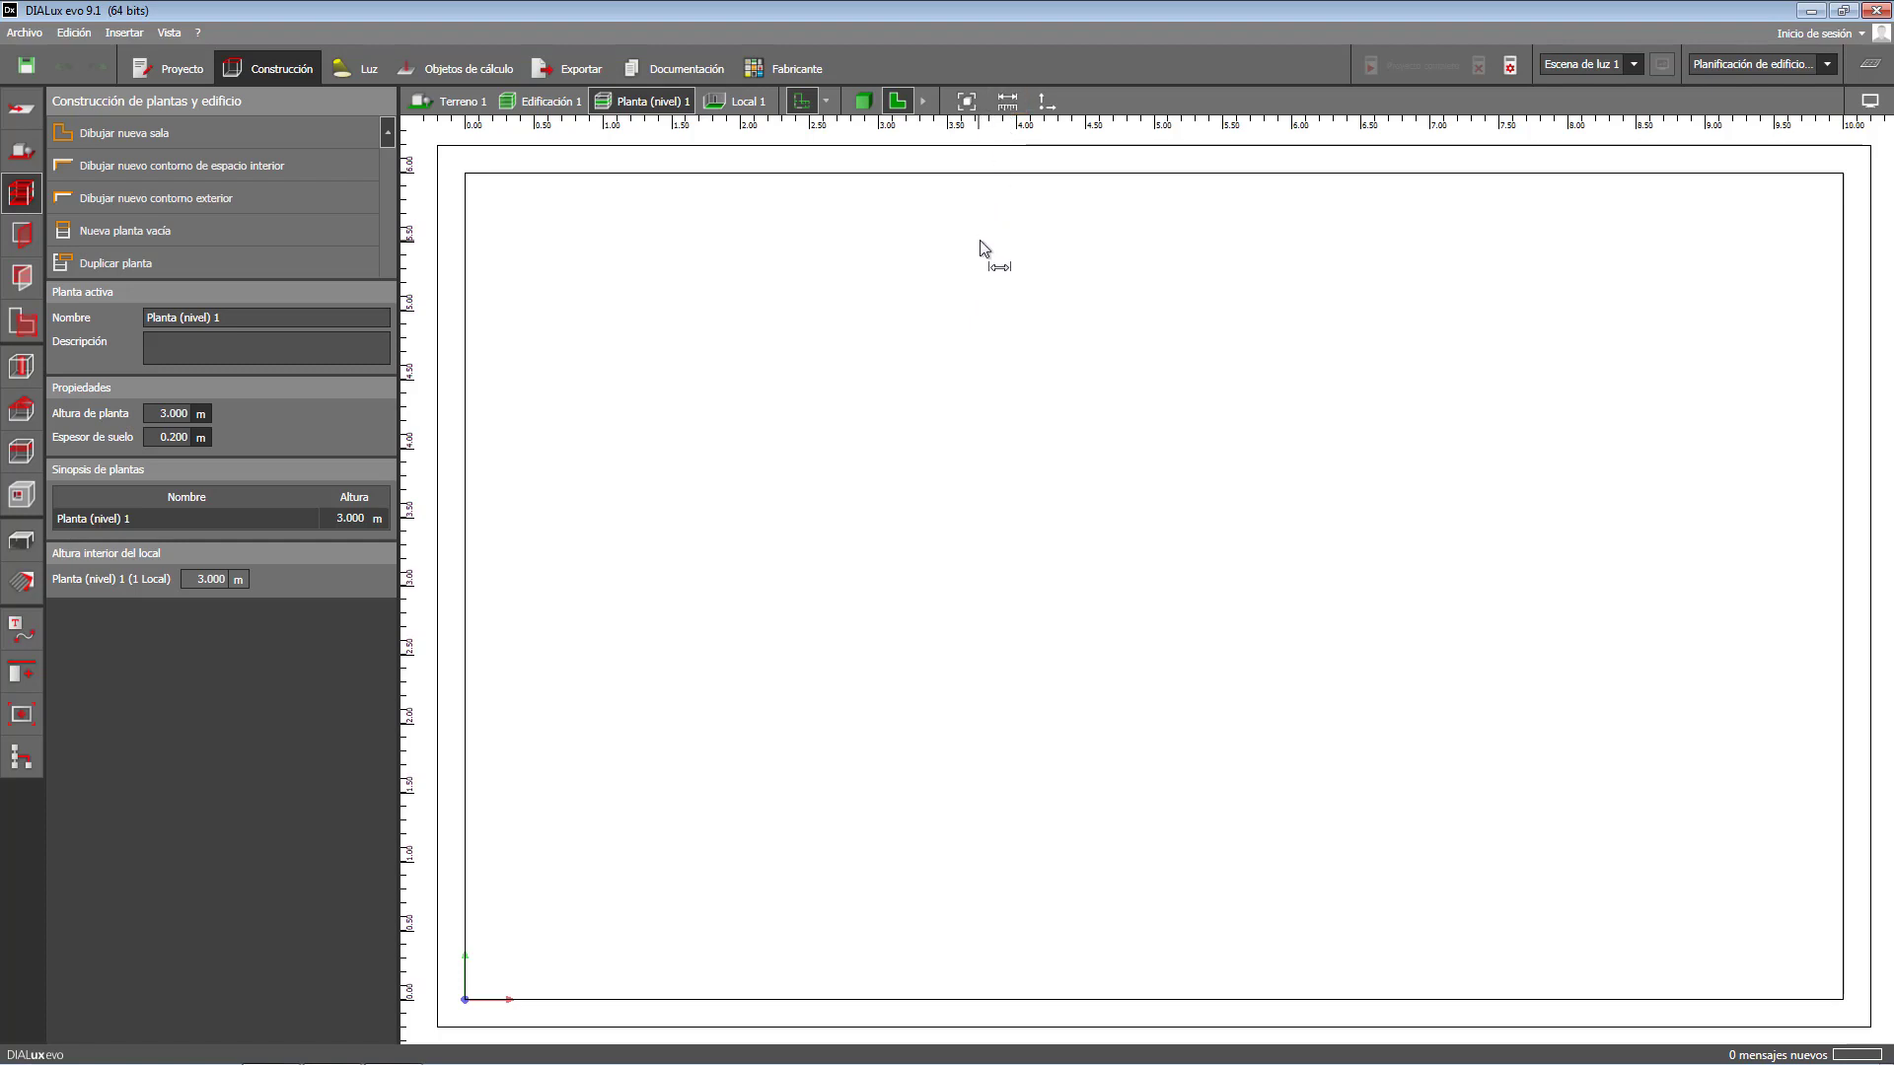
{"action": "left_click", "coordinate": [485, 177]}
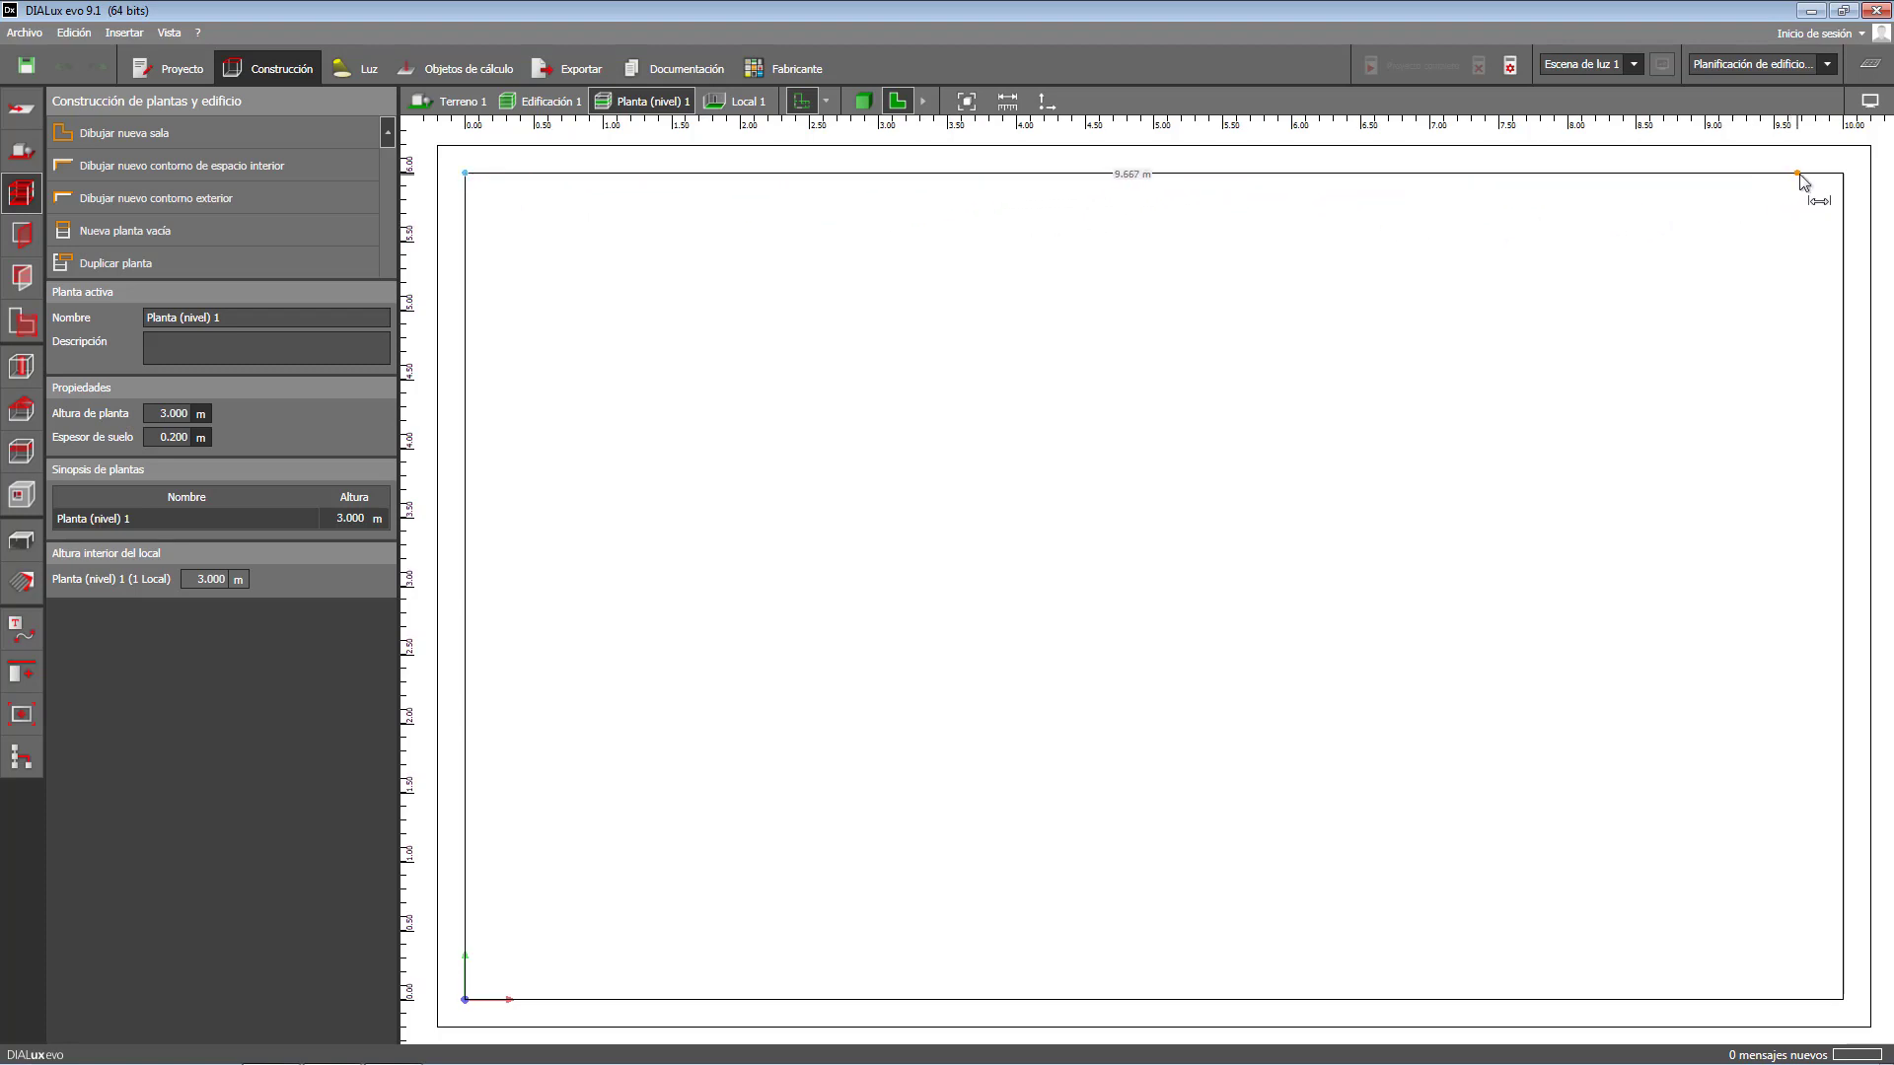
{"action": "left_click", "coordinate": [1843, 174]}
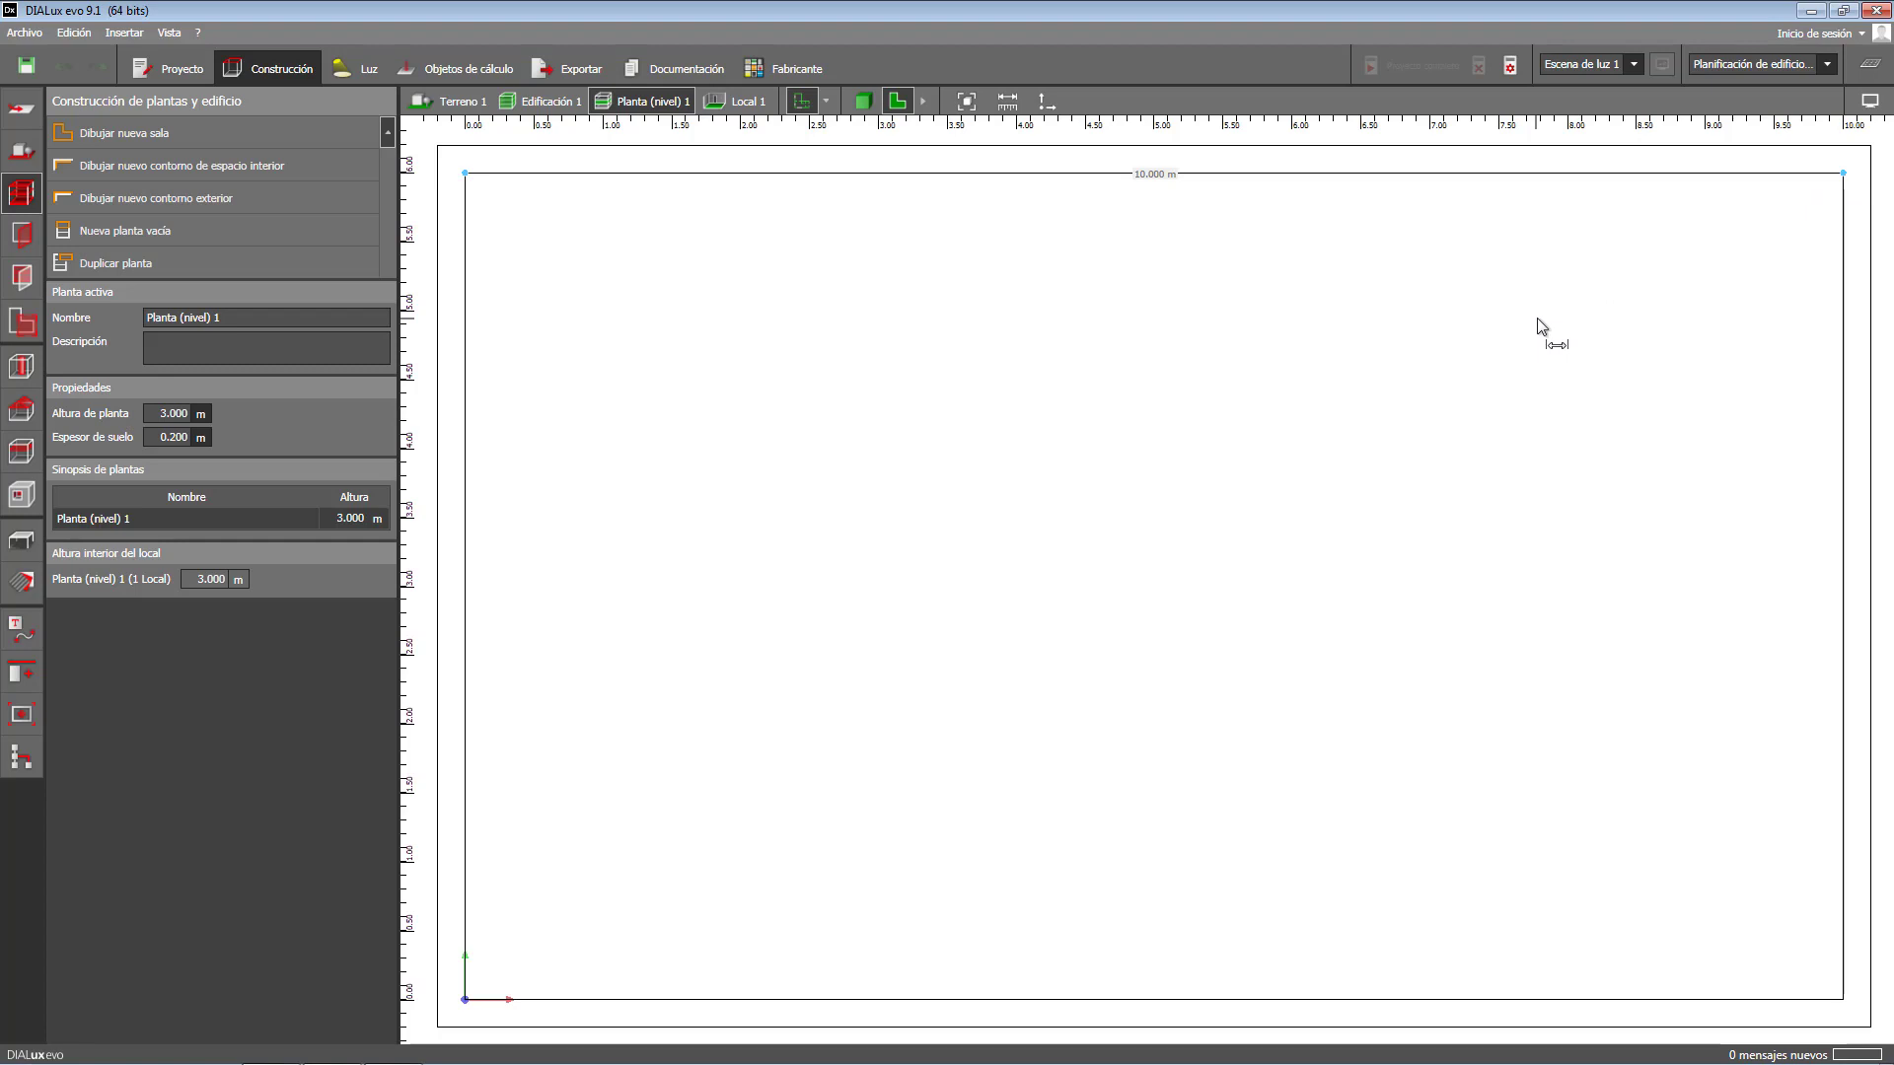
{"action": "key", "text": "Escape"}
{"action": "left_click", "coordinate": [1005, 104]}
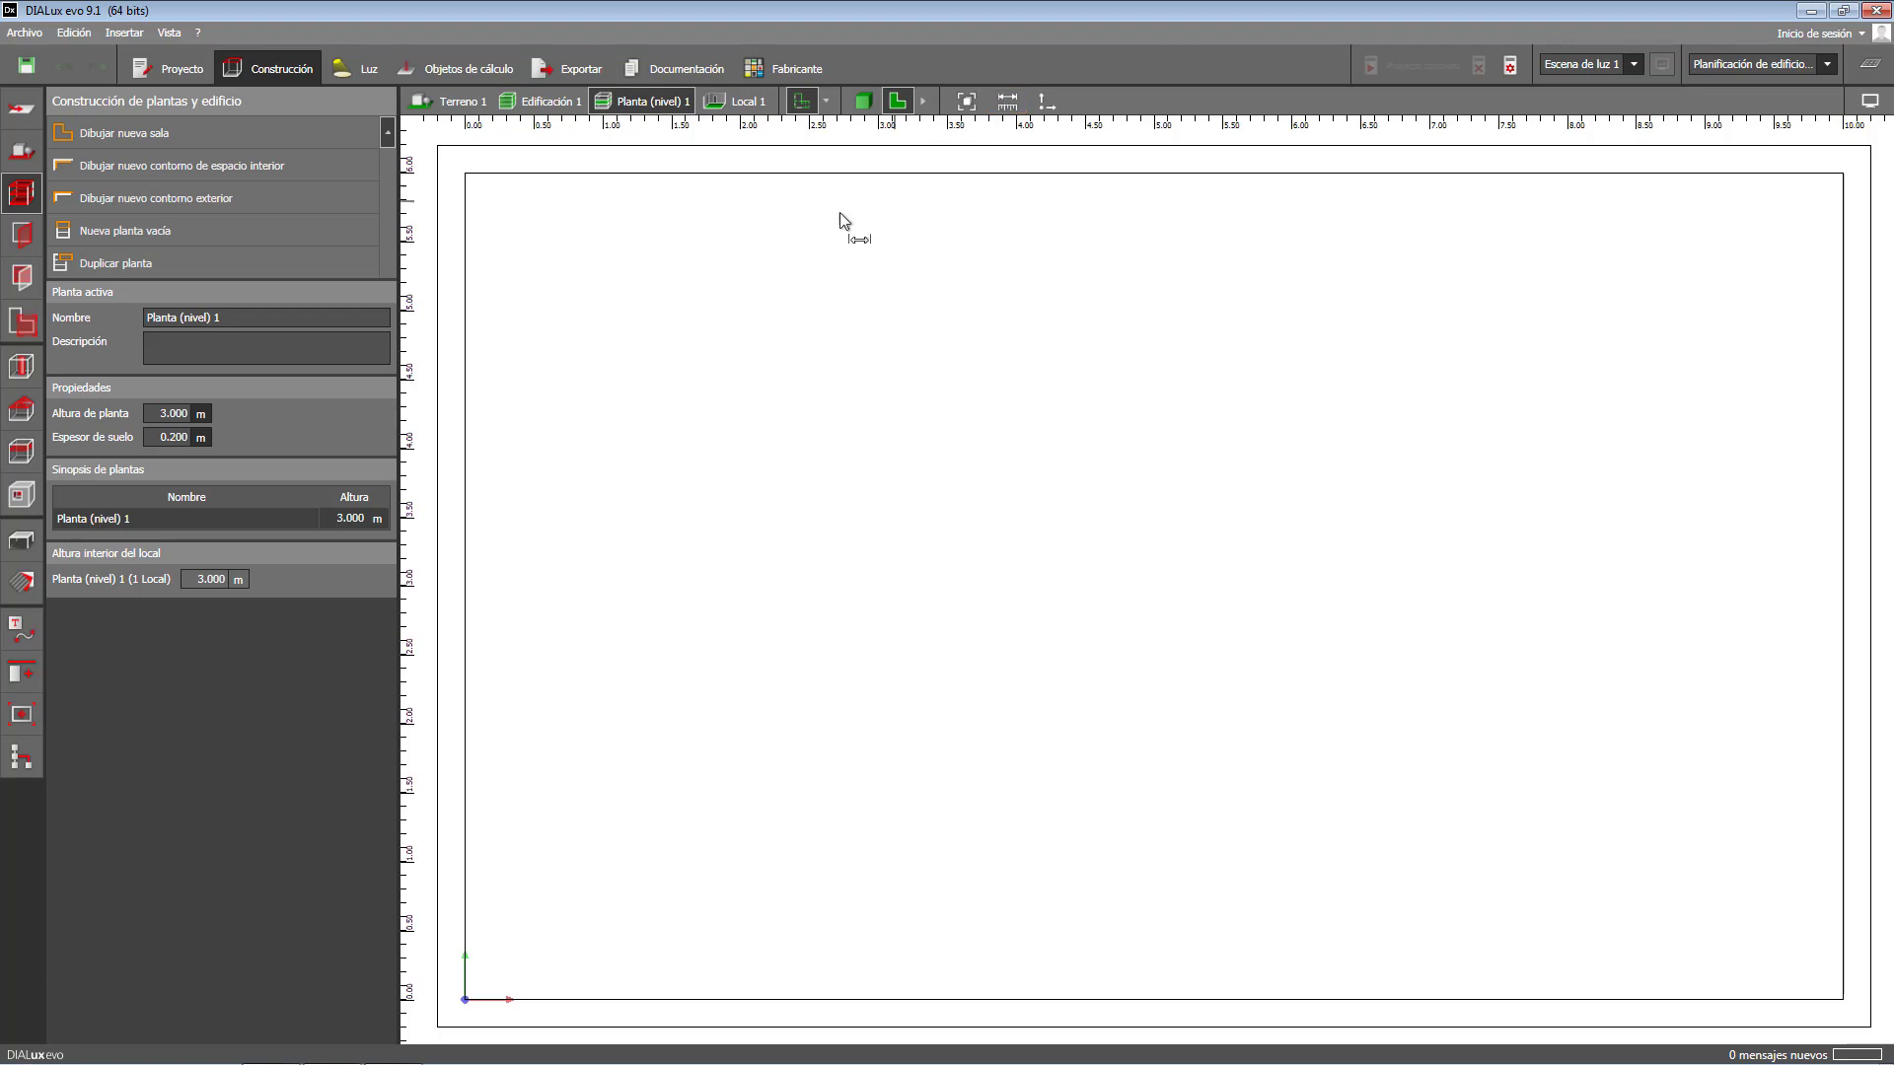
{"action": "left_click", "coordinate": [466, 174]}
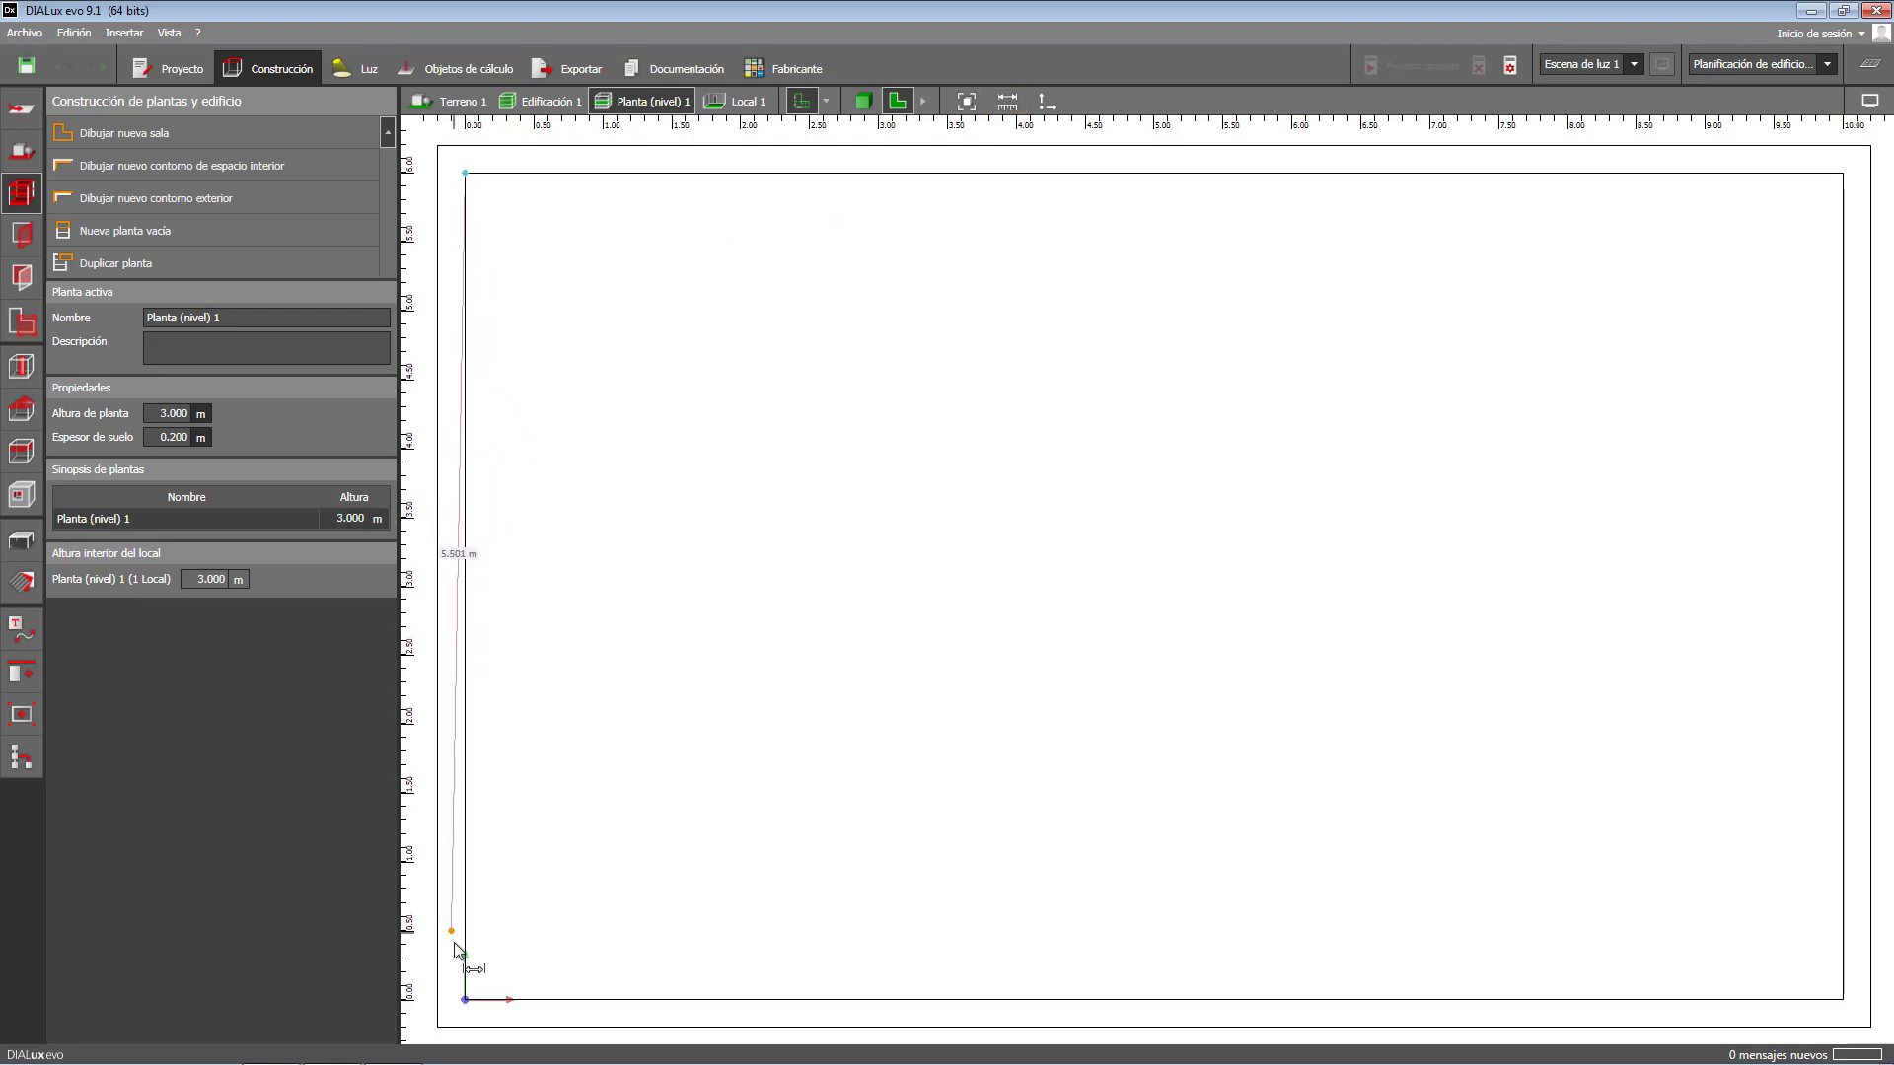
{"action": "left_click", "coordinate": [464, 999]}
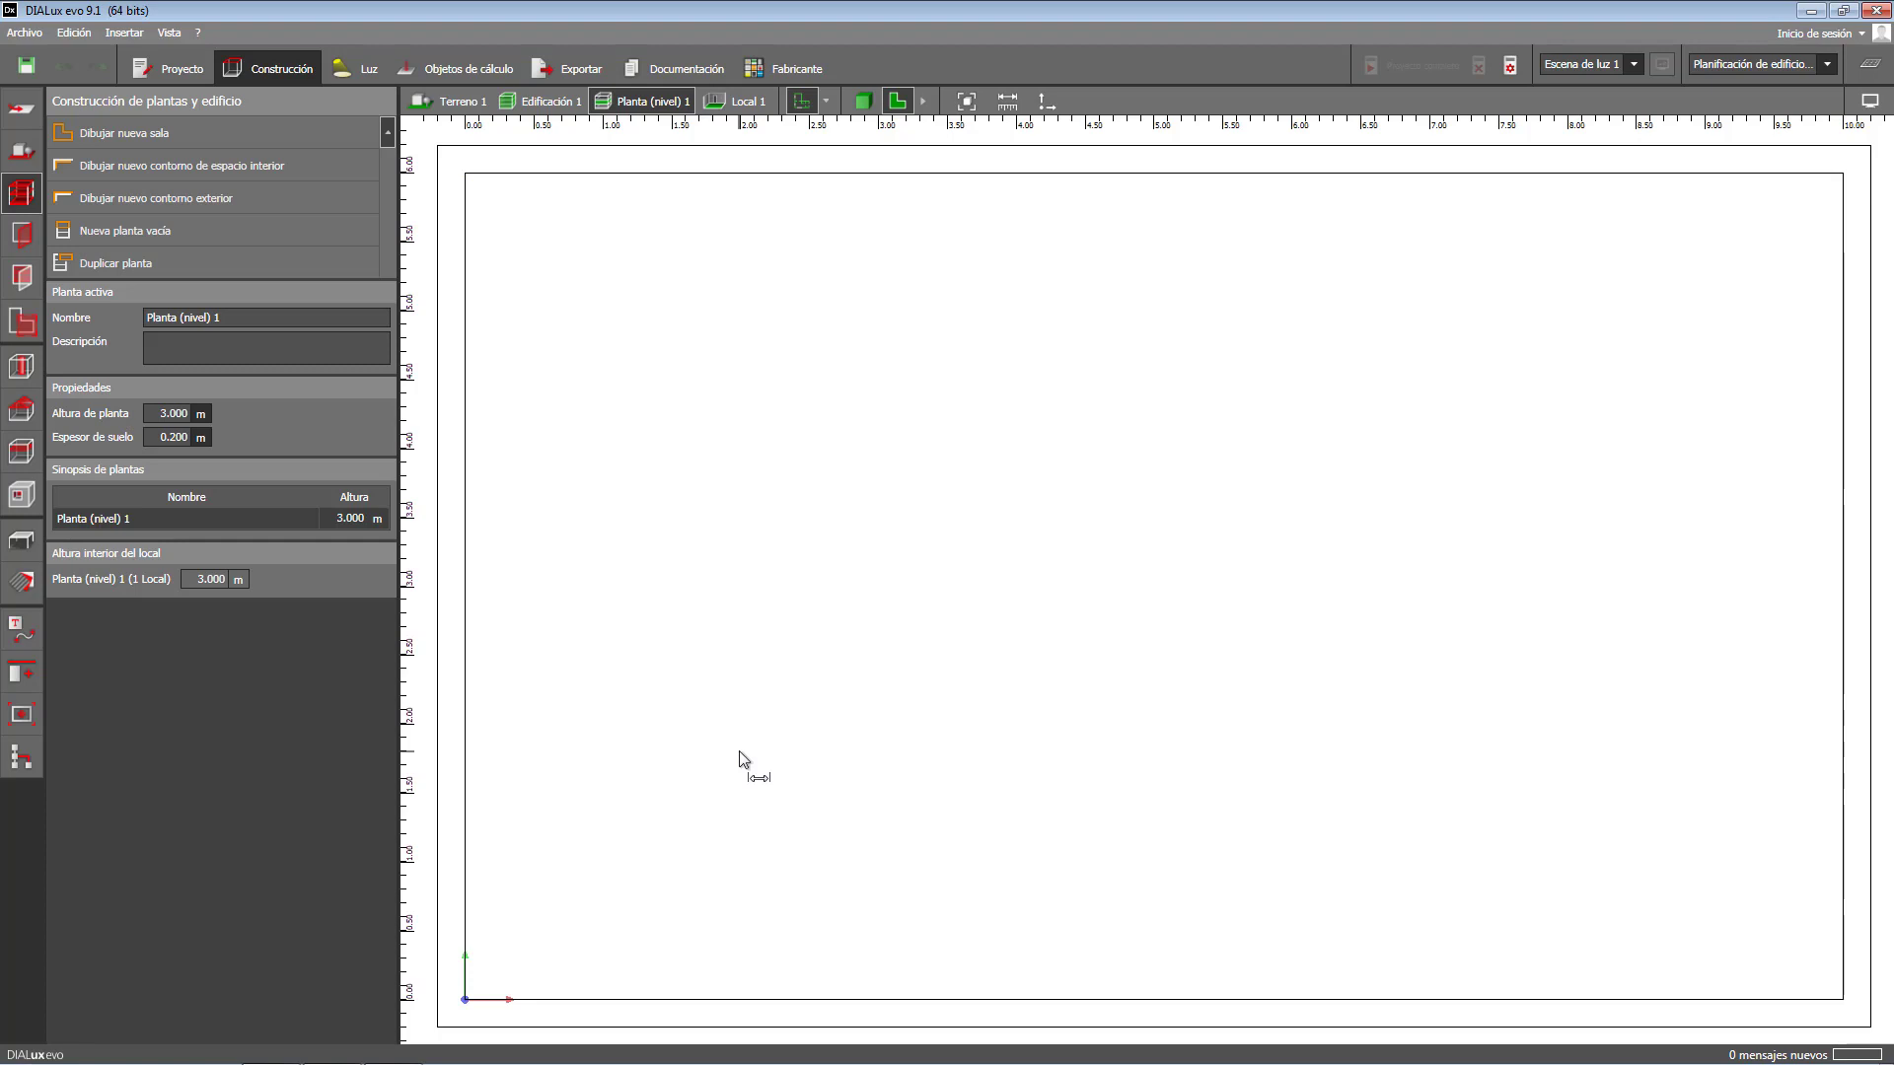
- Measure the room's interior height in the front elevation and return to the floor plan
{"action": "left_click", "coordinate": [923, 103]}
{"action": "left_click", "coordinate": [930, 100]}
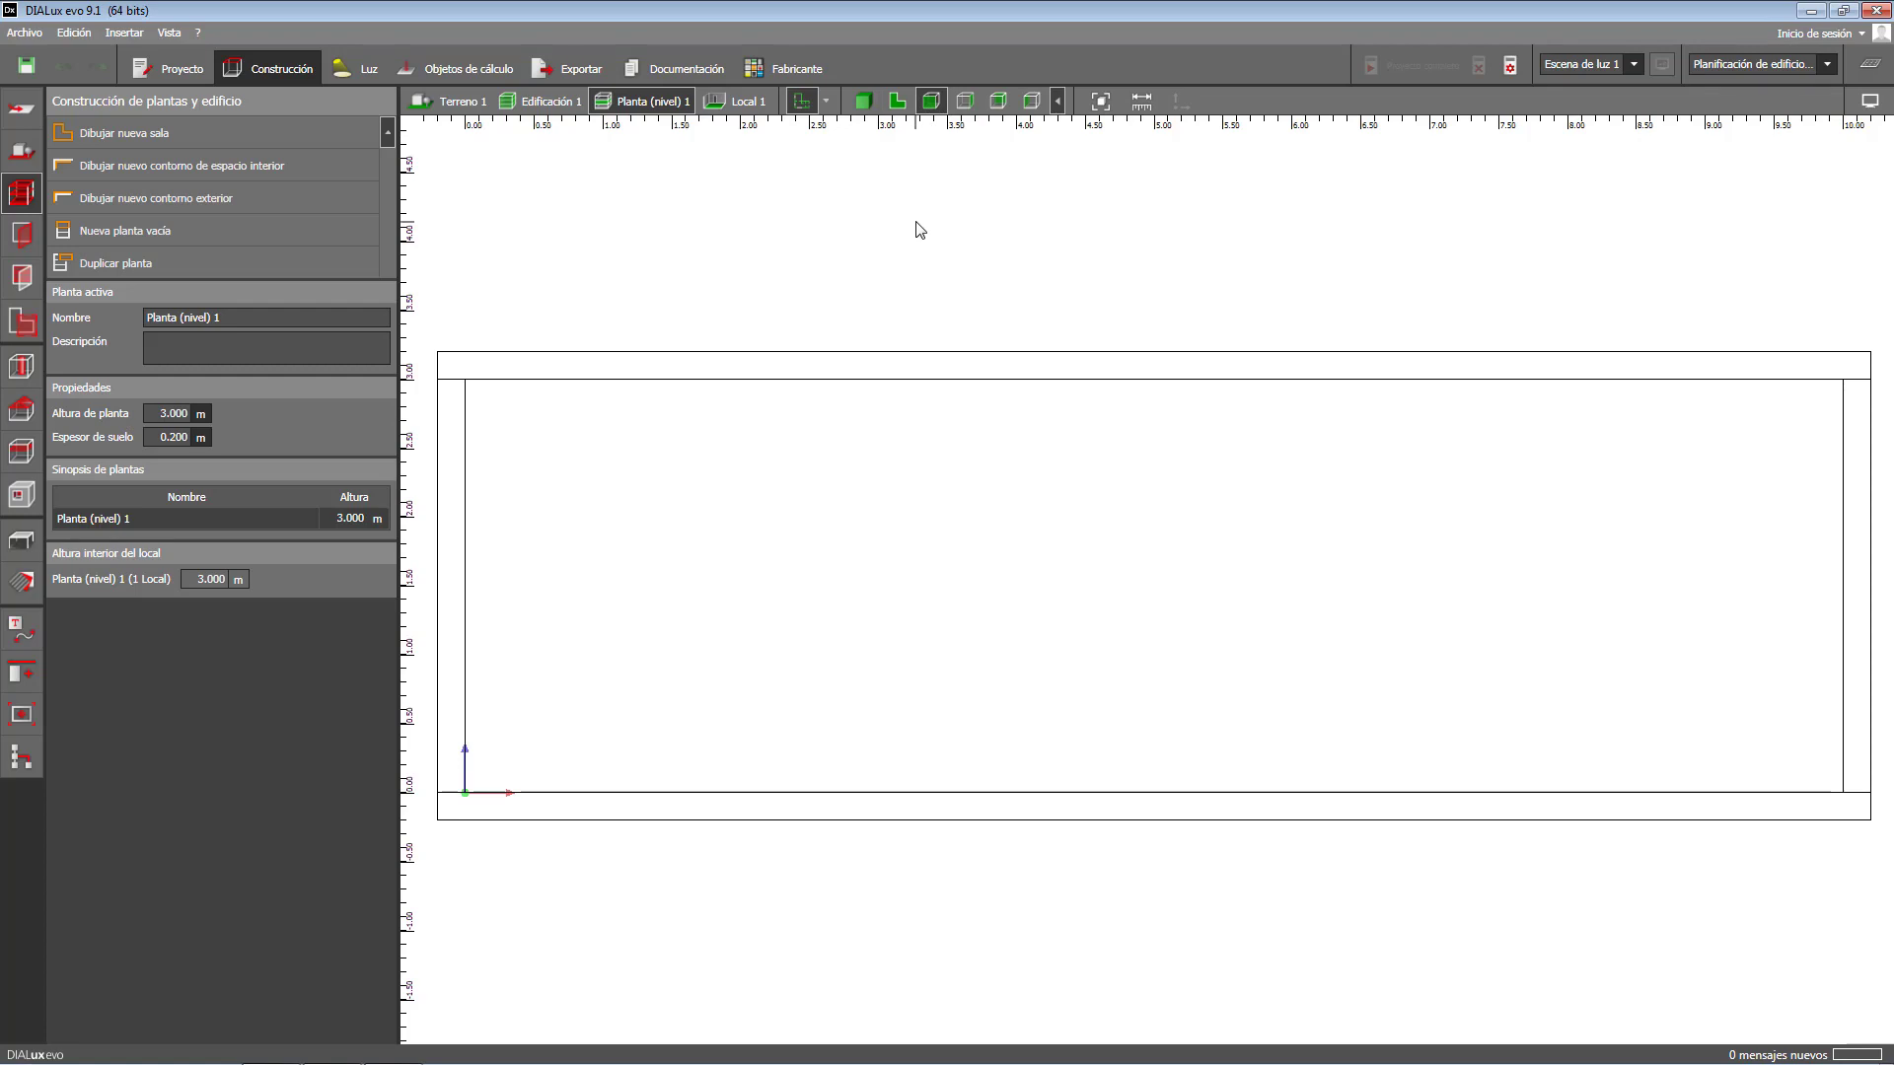
{"action": "left_click", "coordinate": [1141, 101]}
{"action": "left_click", "coordinate": [464, 380]}
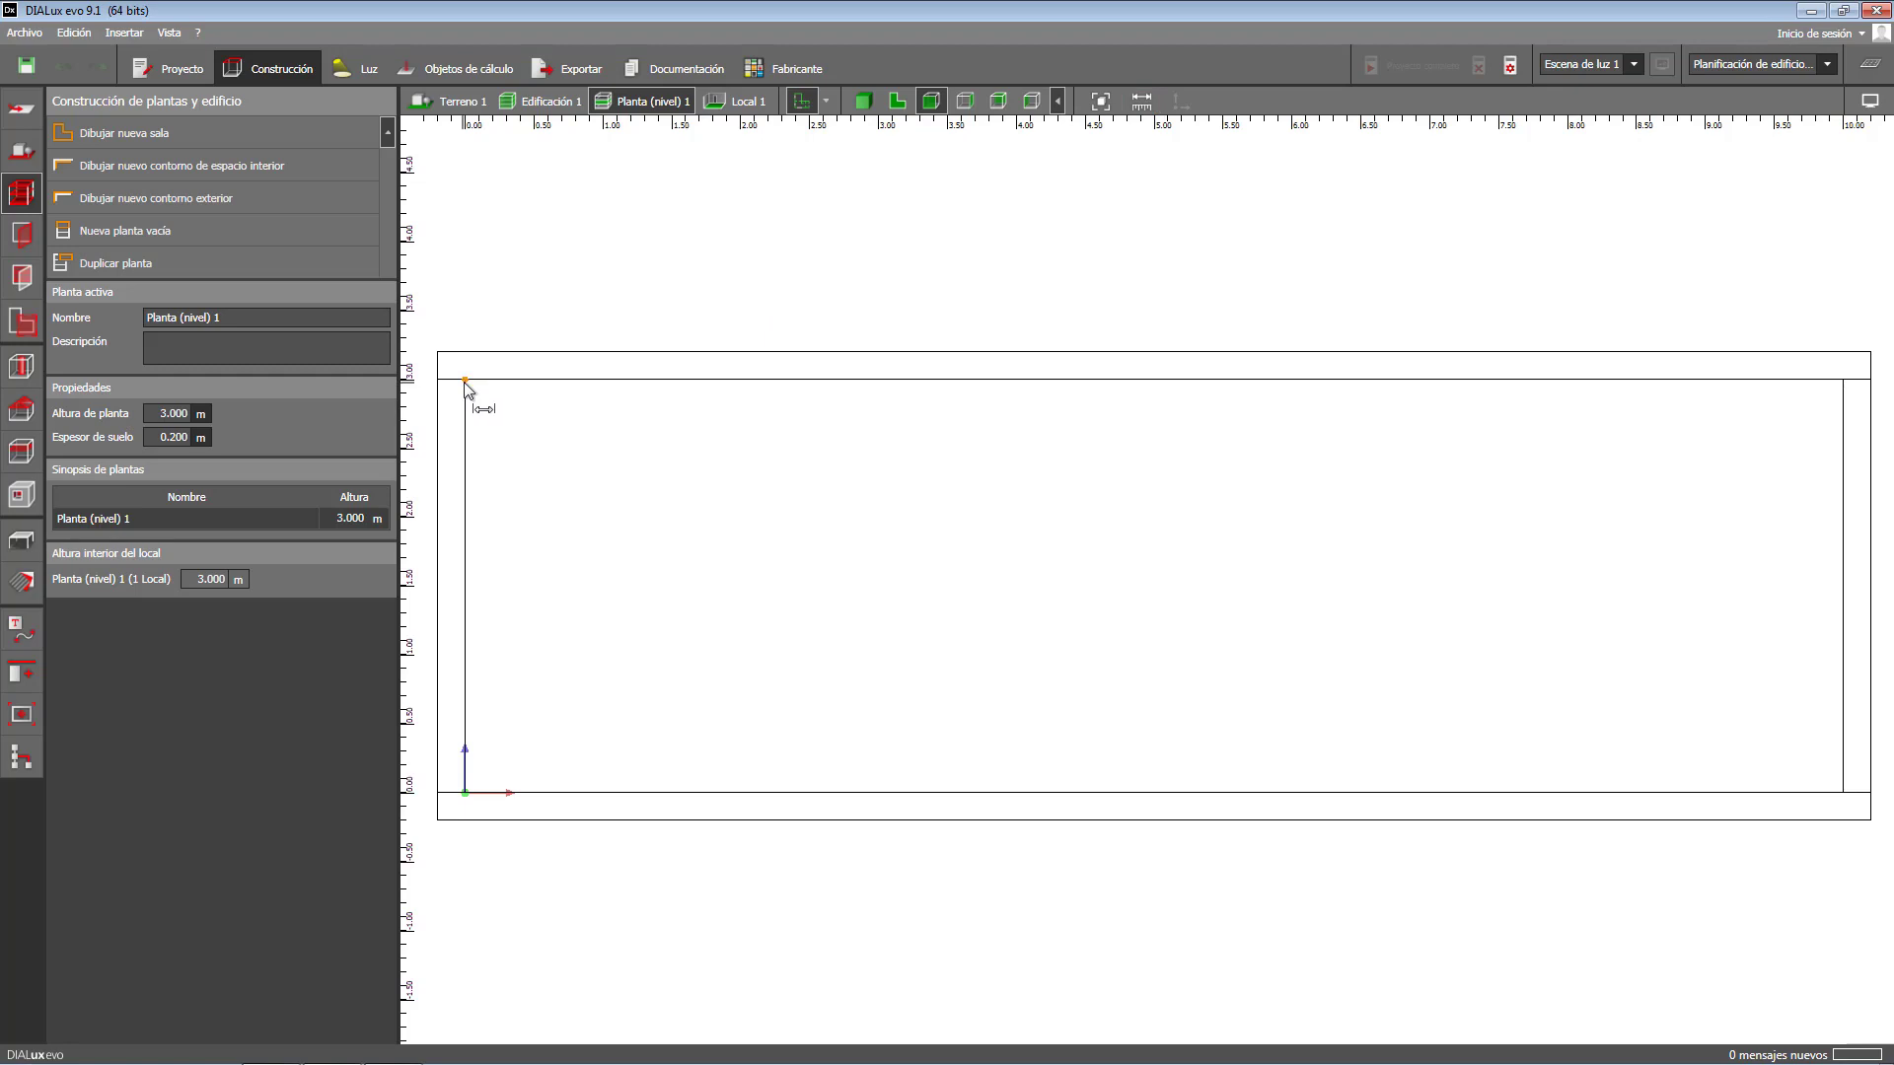
{"action": "left_click", "coordinate": [465, 793]}
{"action": "left_click", "coordinate": [896, 101]}
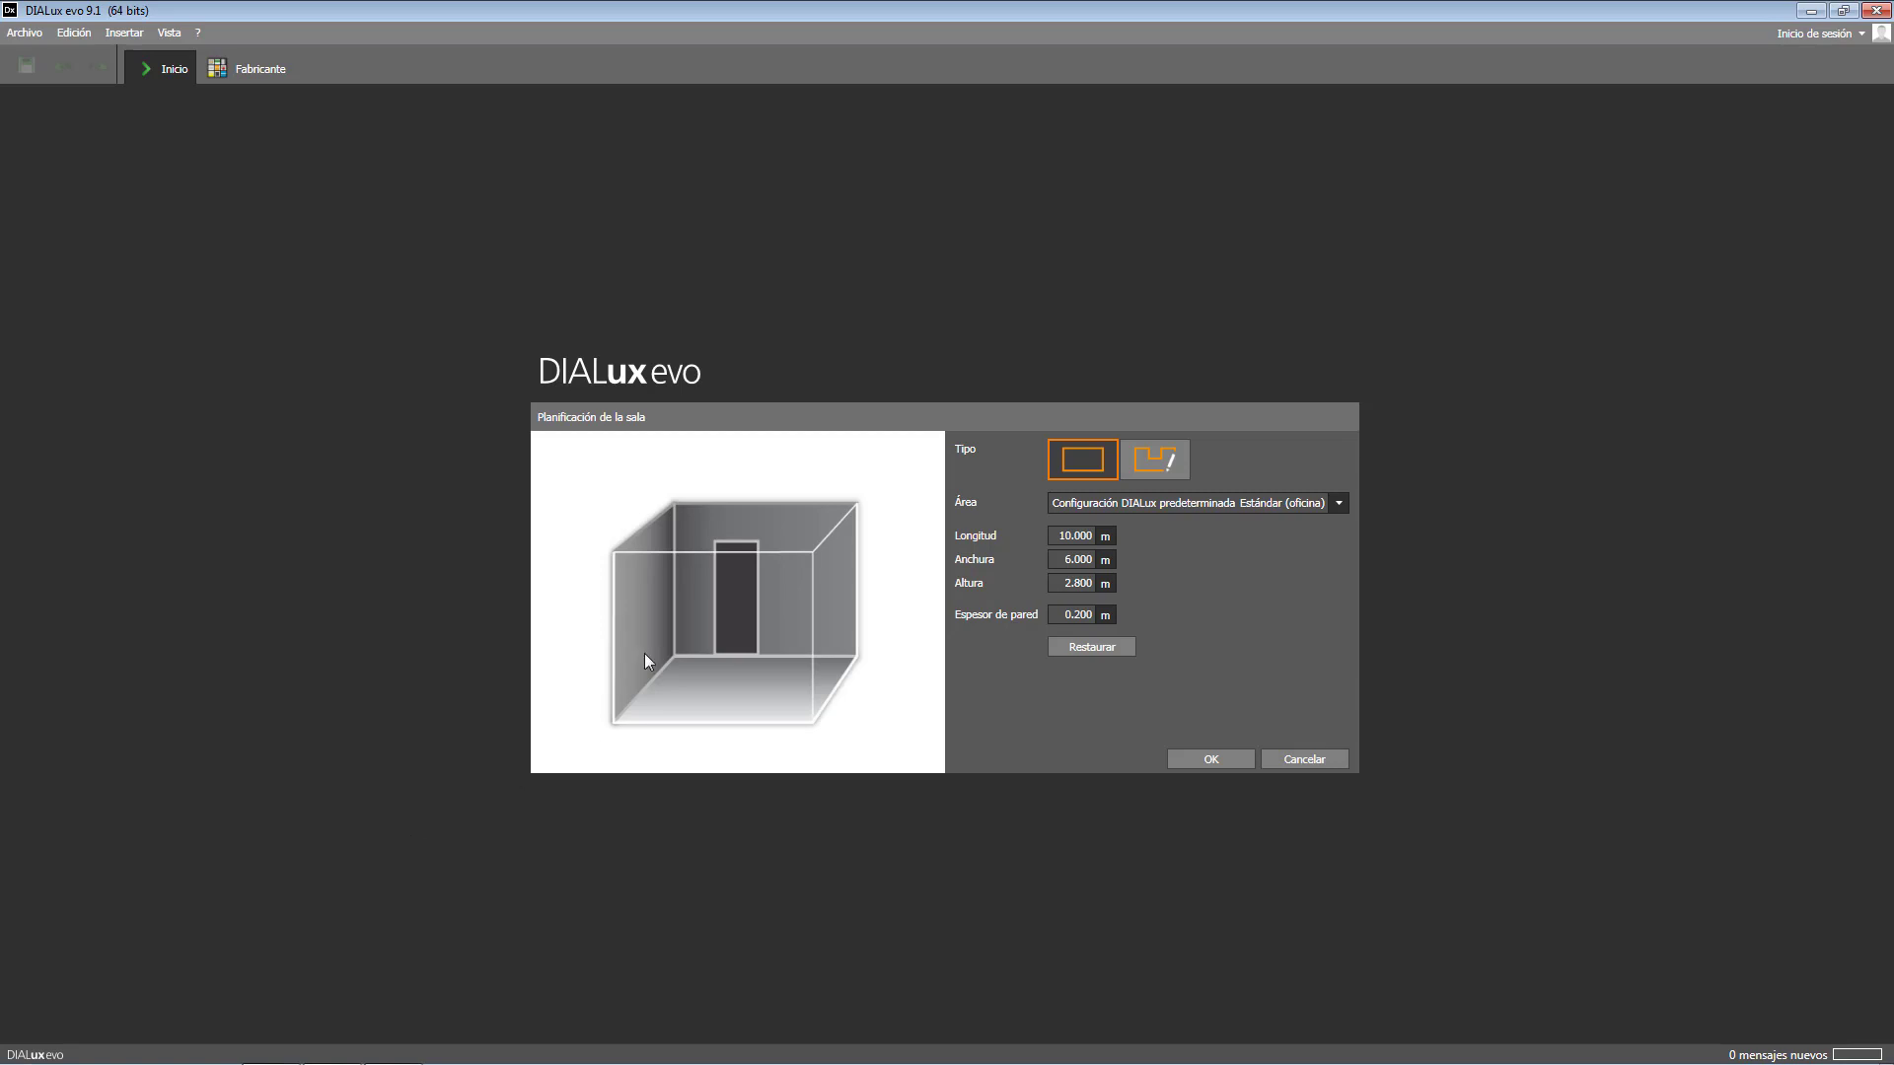
- Create a freely drawn room in a new project, with area Centros de formación, application Comedores de escuelas and a height of 3 m
{"action": "left_click", "coordinate": [1152, 463]}
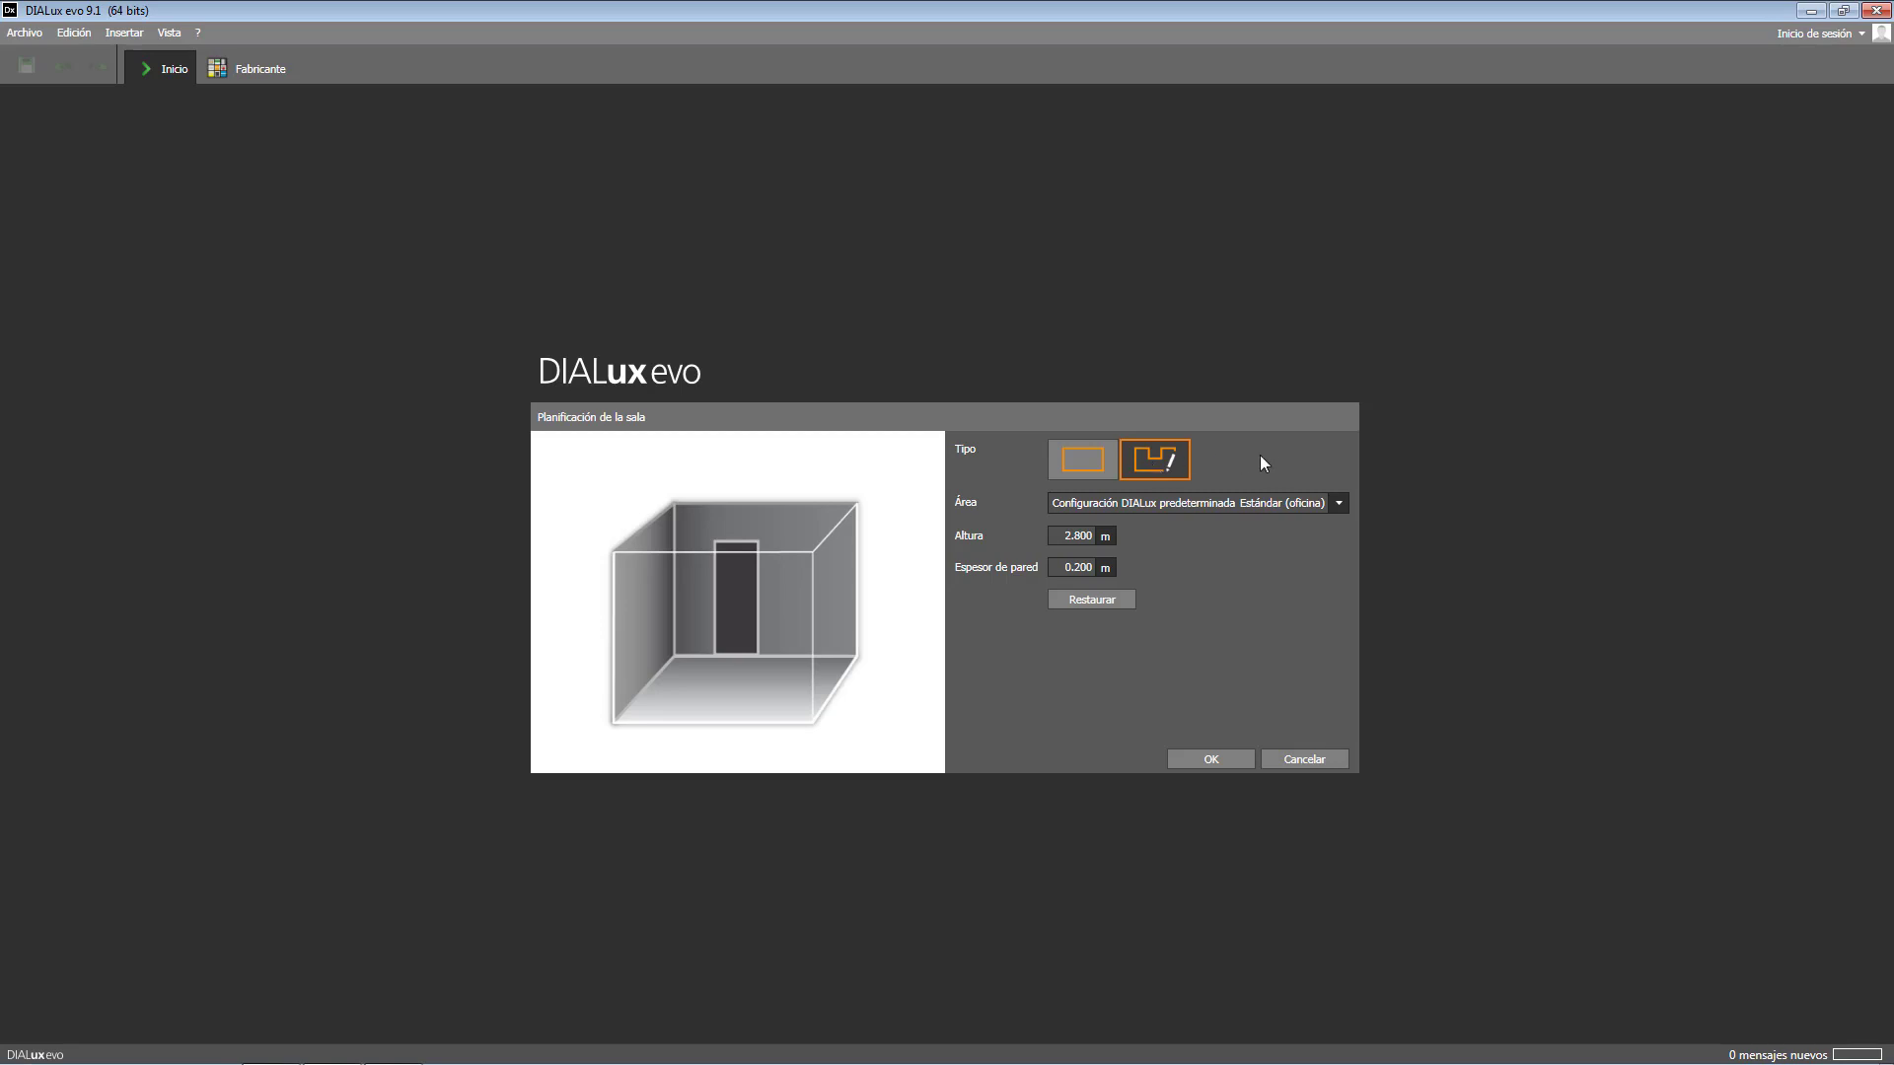
{"action": "left_click", "coordinate": [1338, 503]}
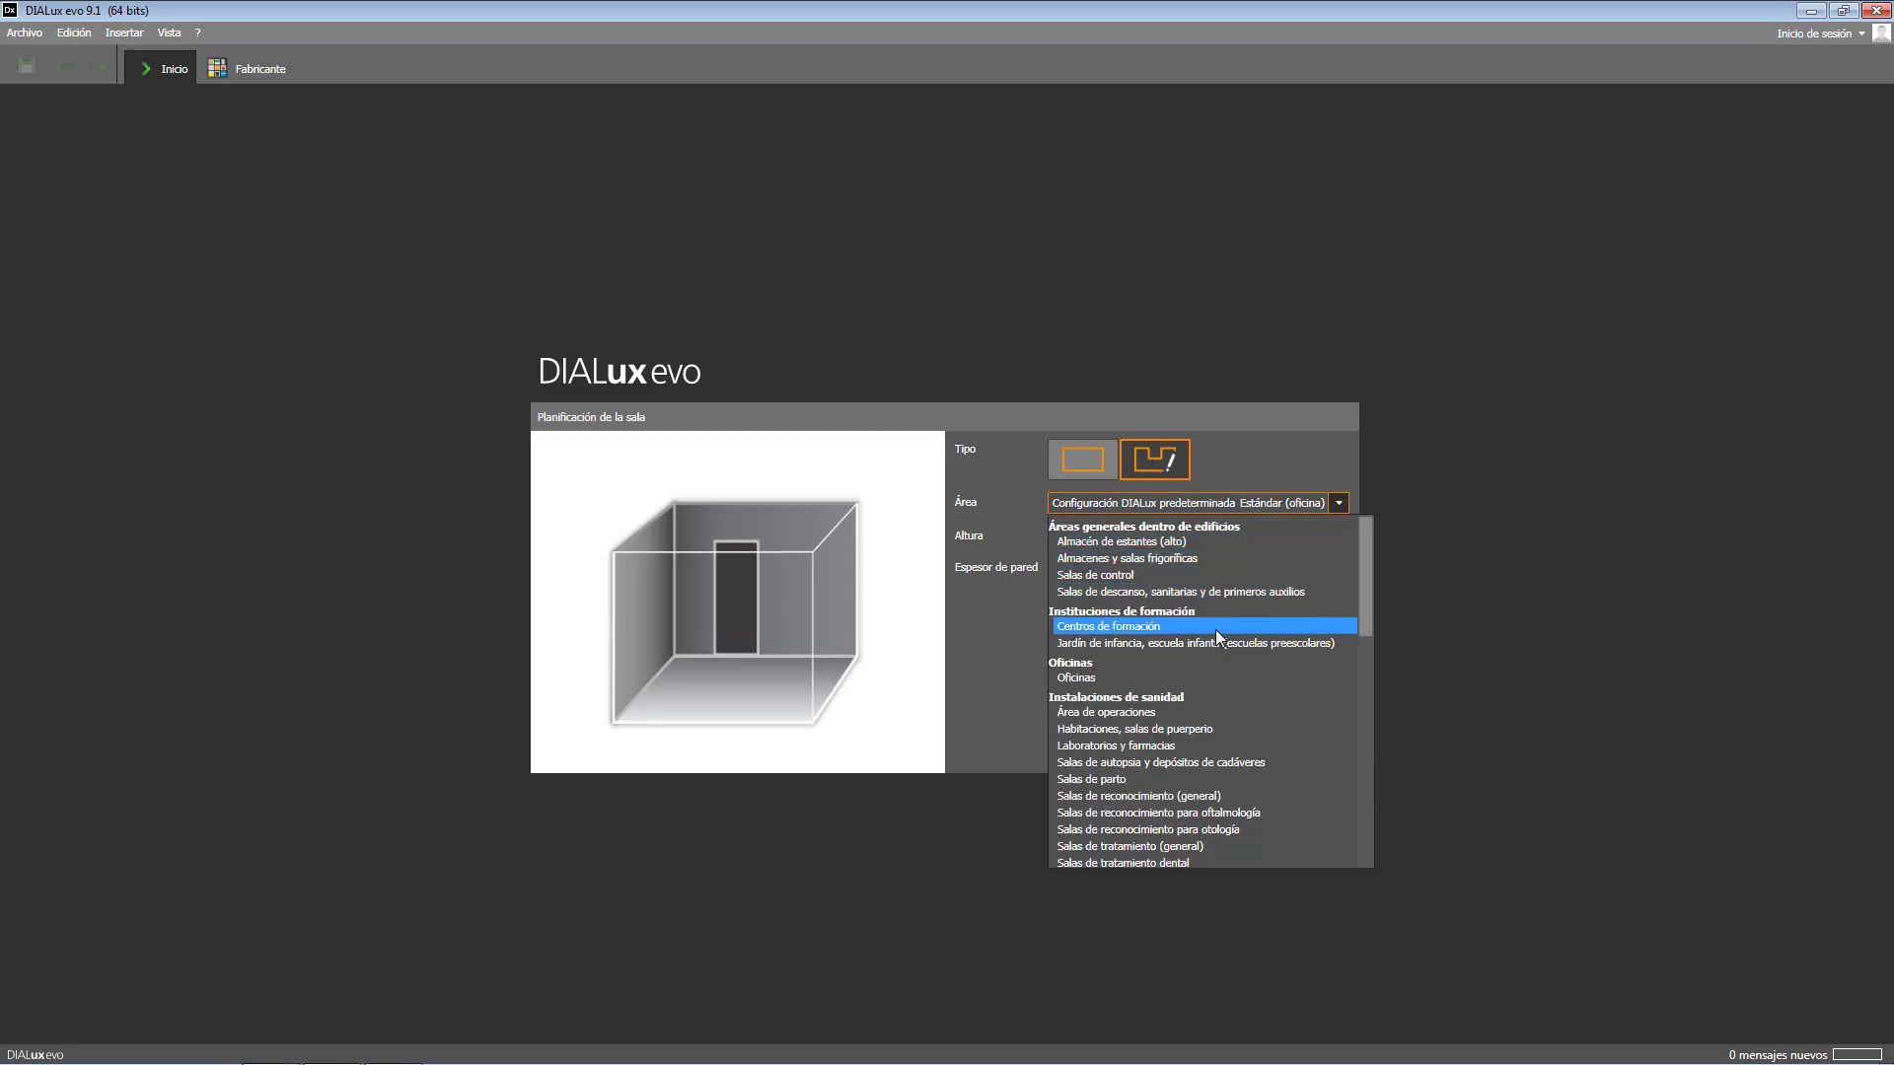
{"action": "left_click", "coordinate": [1219, 620]}
{"action": "left_click", "coordinate": [1336, 532]}
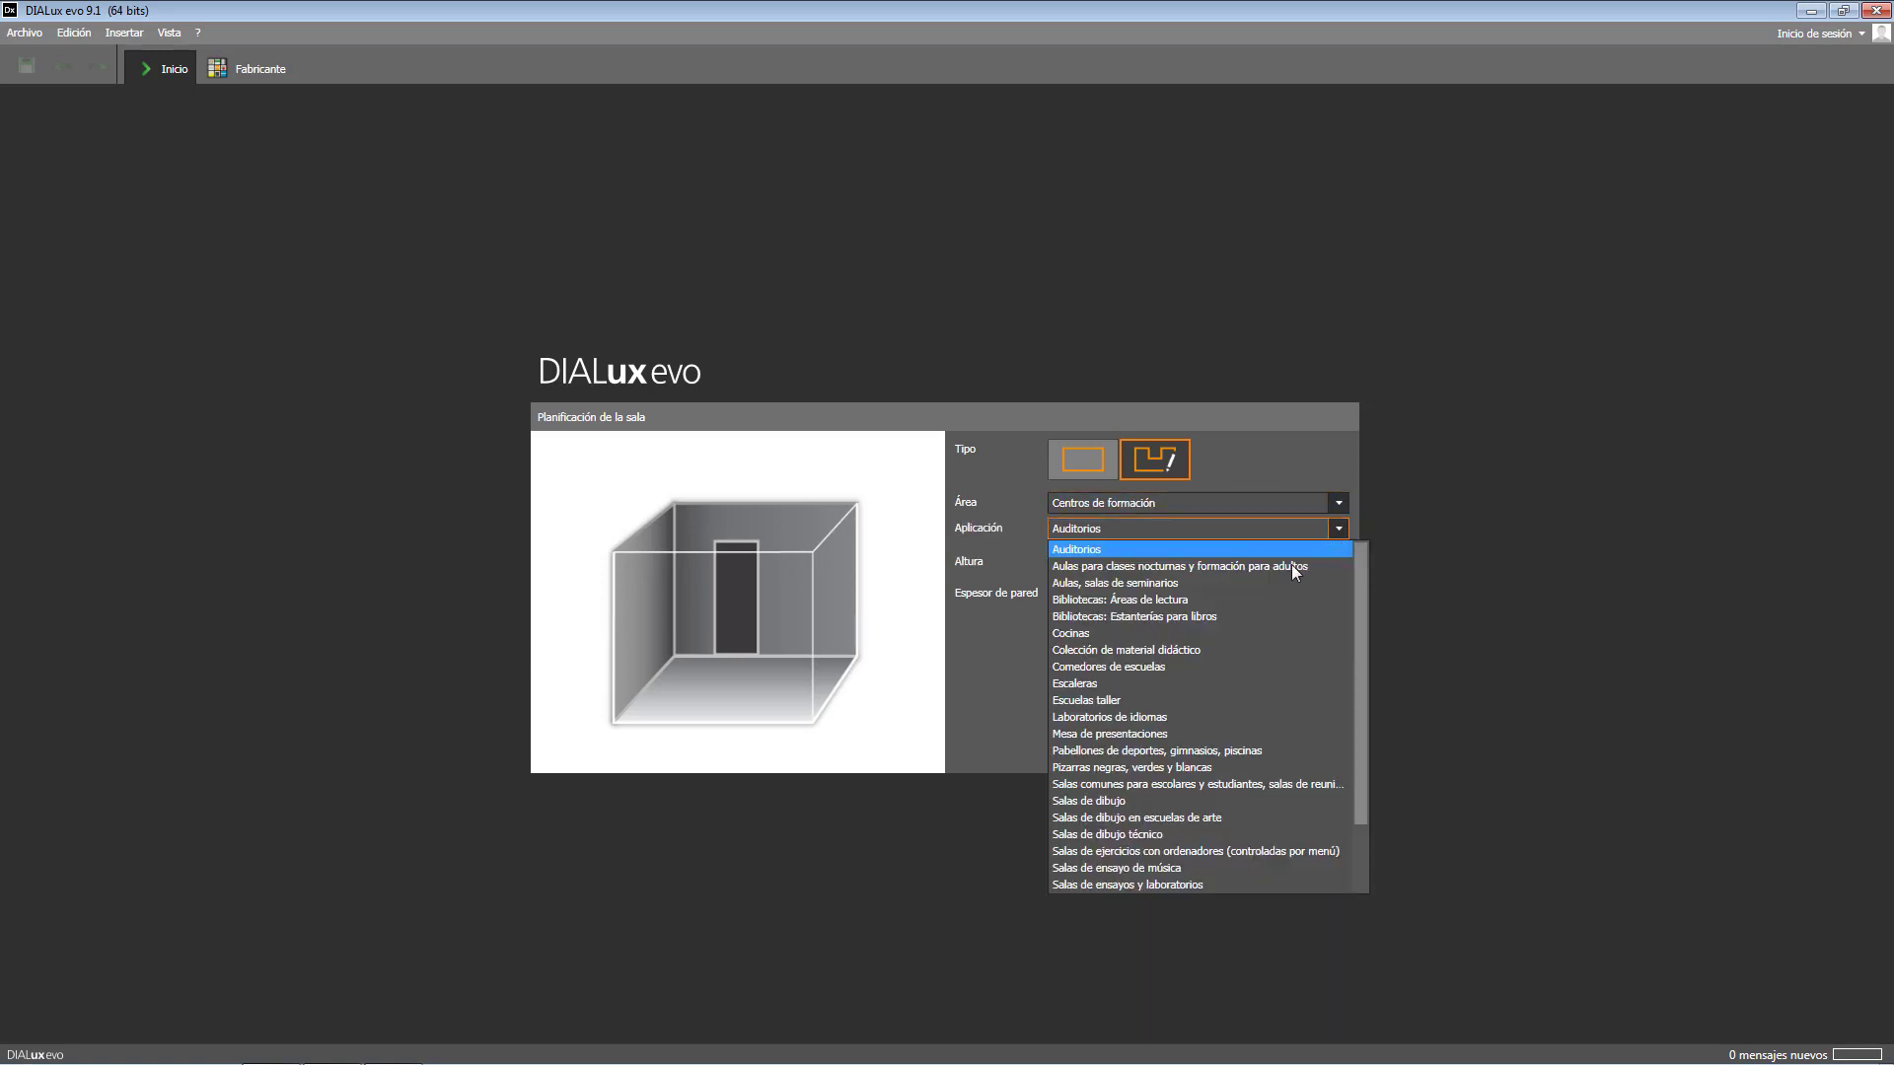
{"action": "left_click", "coordinate": [1245, 666]}
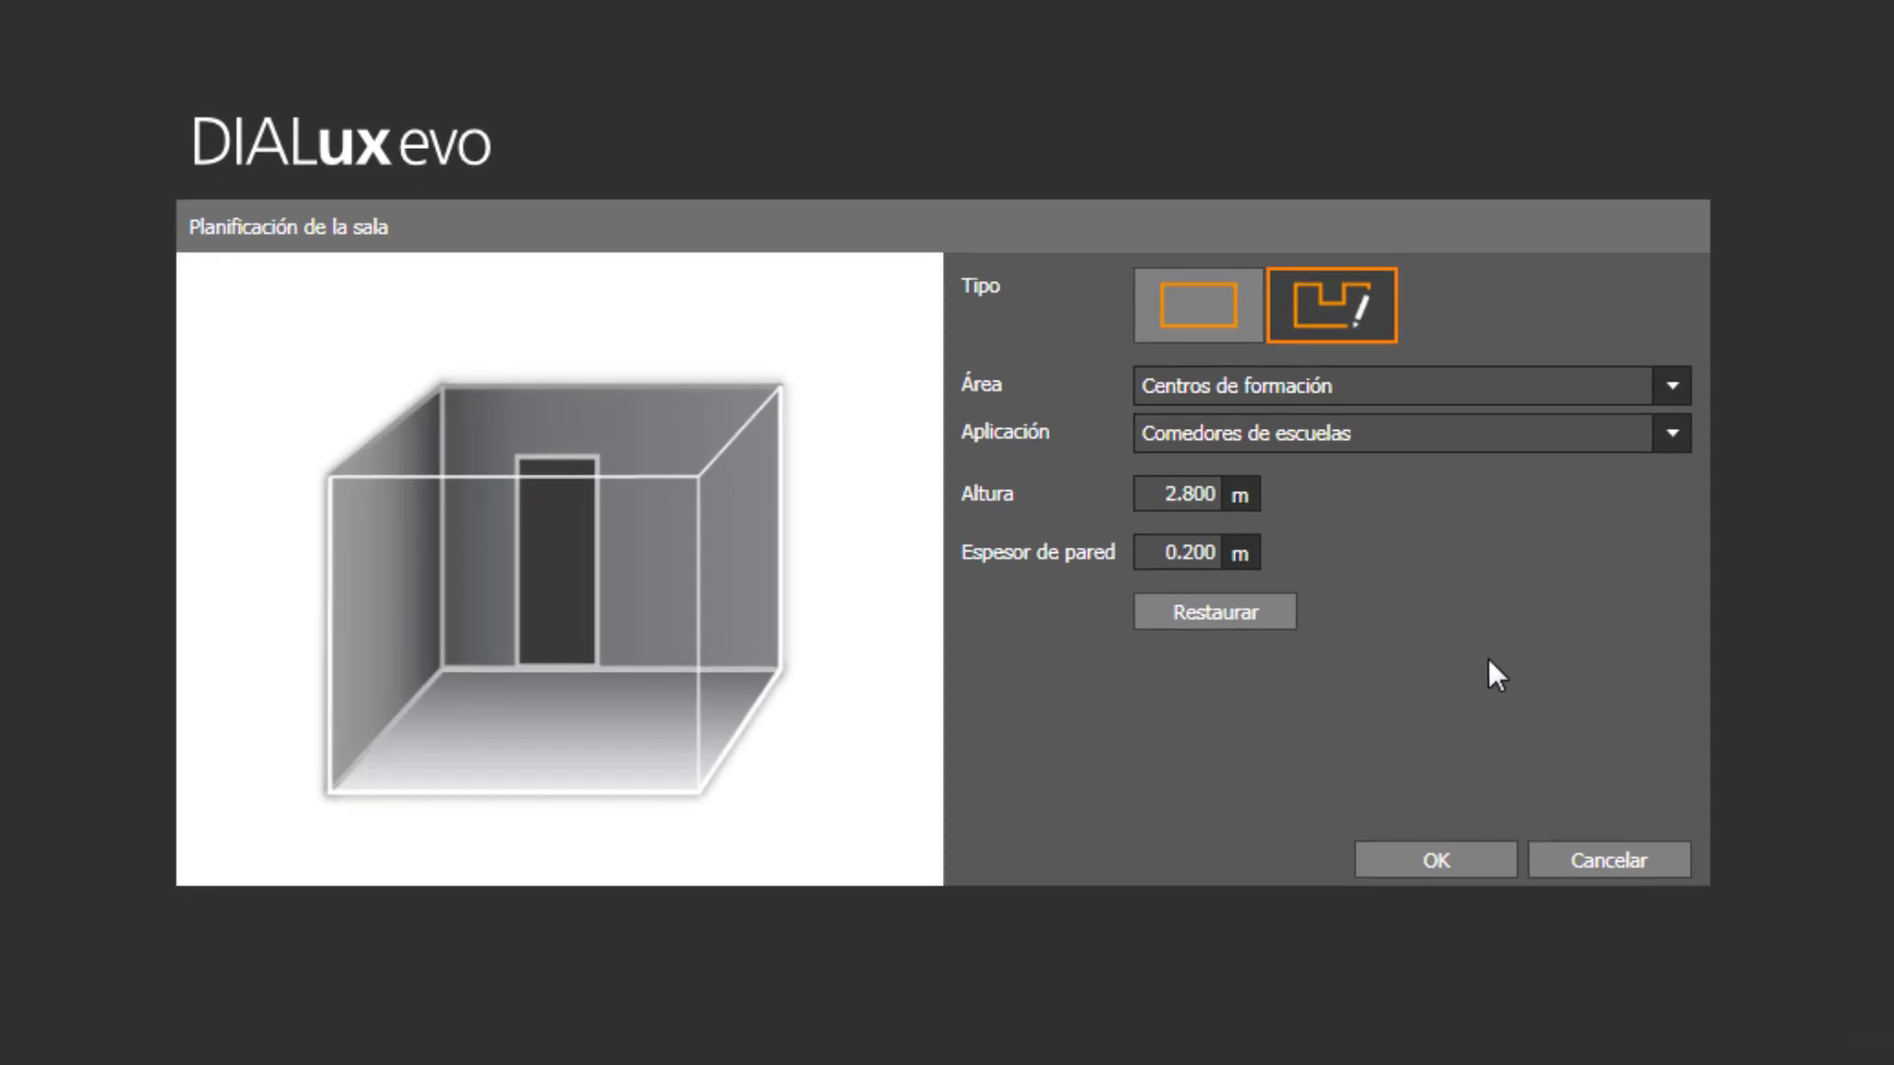
{"action": "left_click", "coordinate": [1207, 482]}
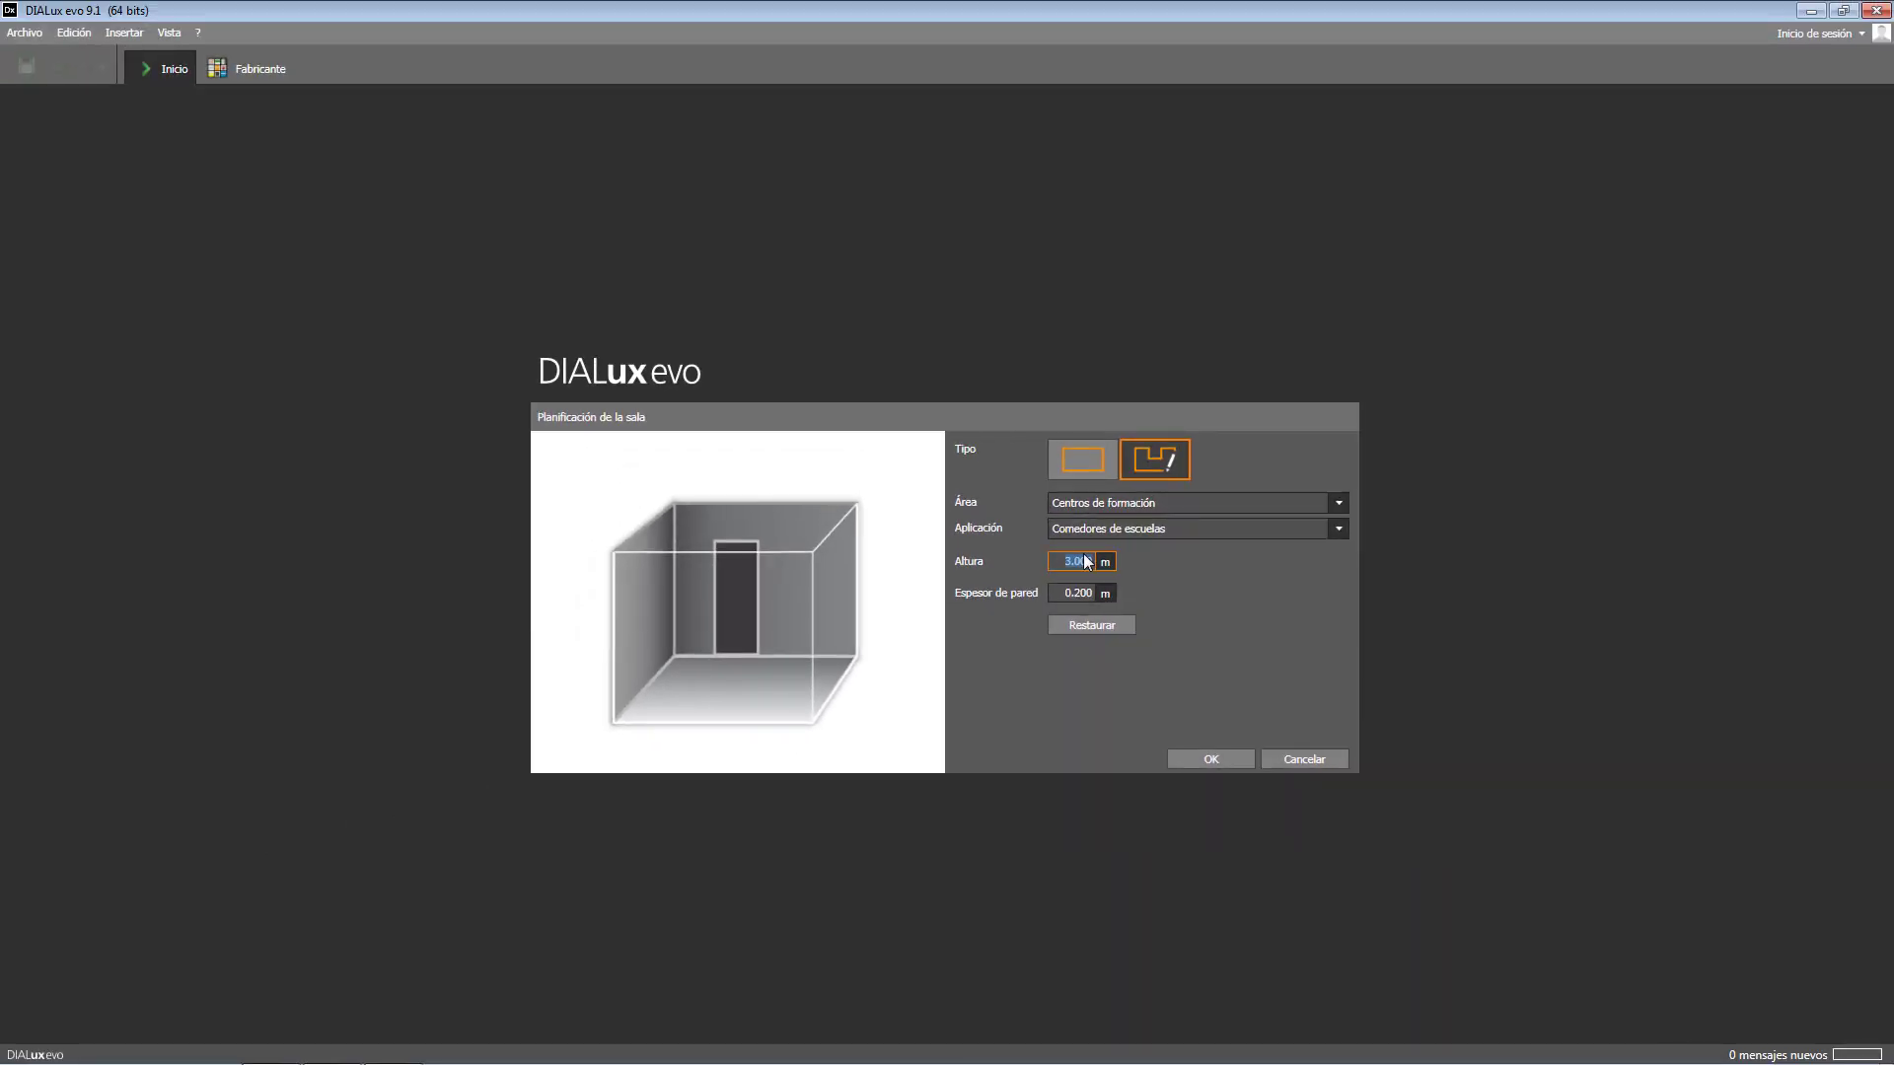
{"action": "left_click", "coordinate": [1211, 762]}
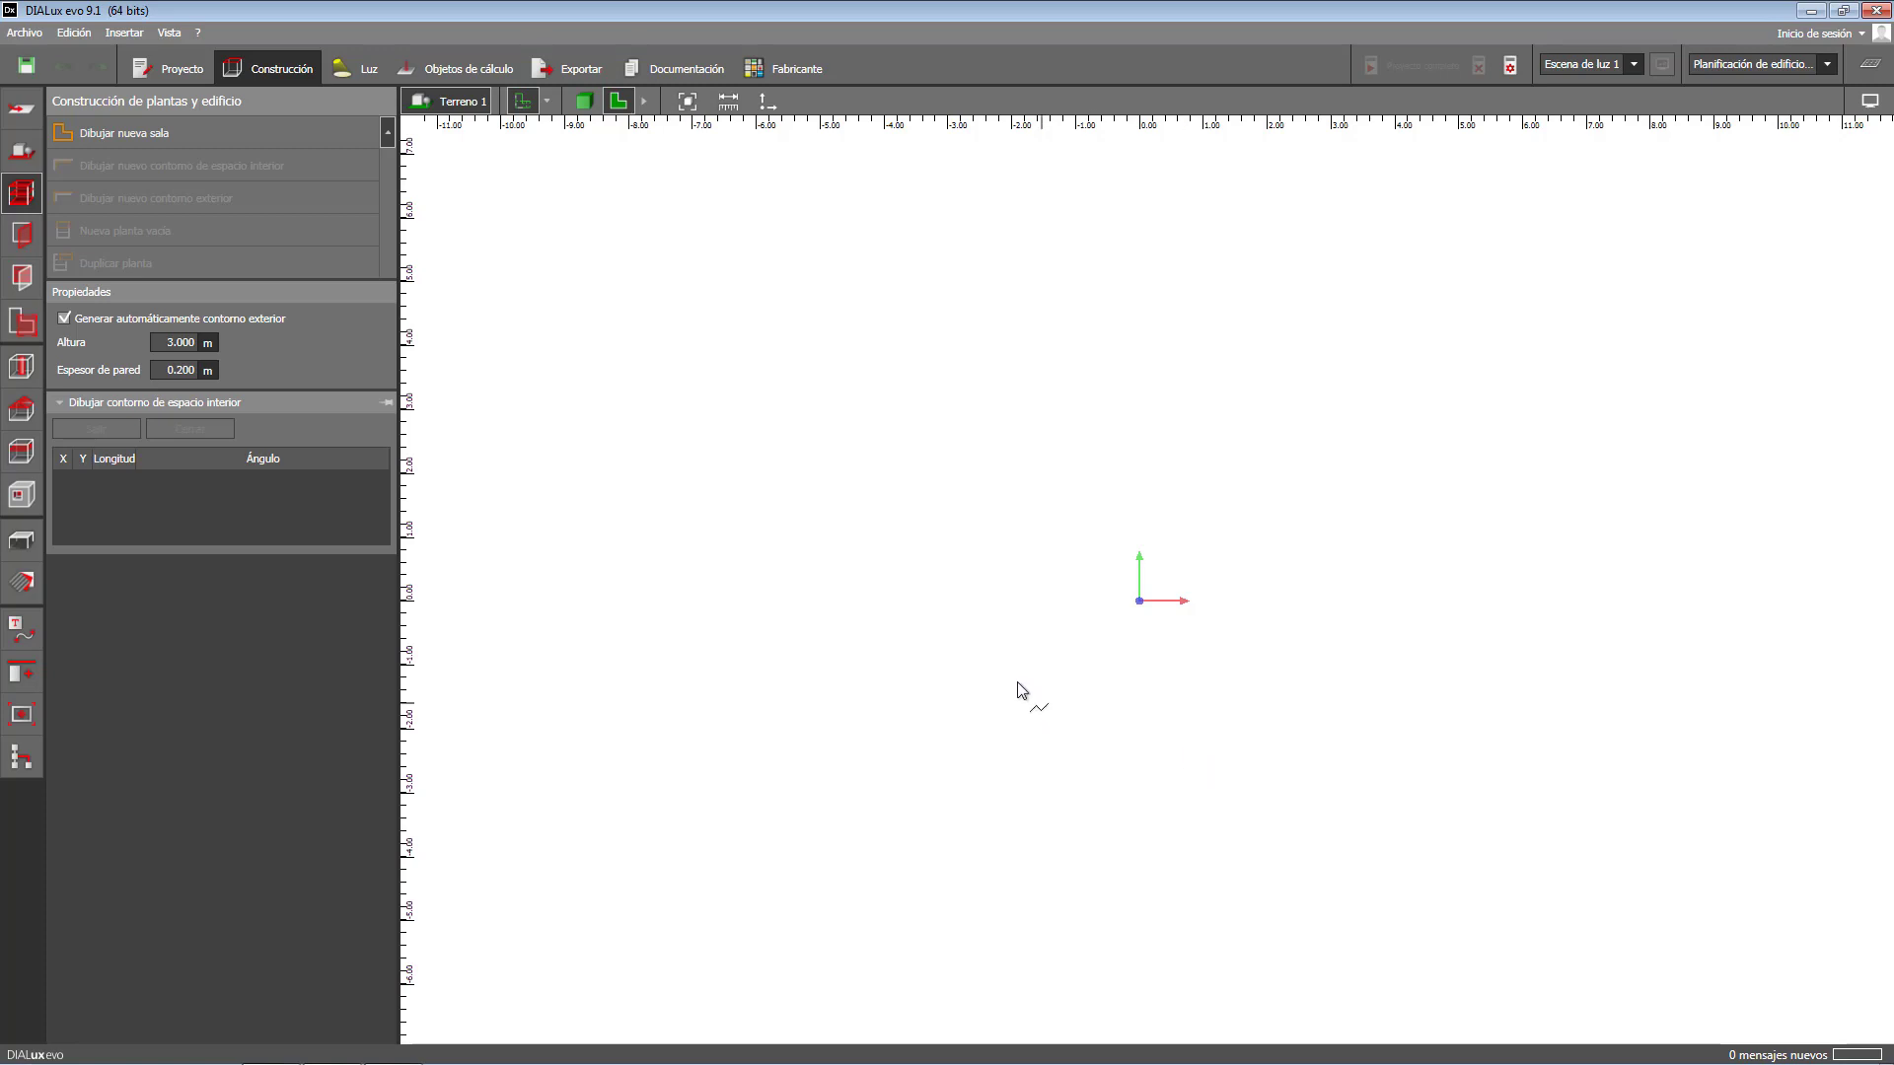
- Draw the contour's first wall horizontally from about X -6.7 m, Y 4.2 m, with a length of 10 m
{"action": "left_click", "coordinate": [712, 333]}
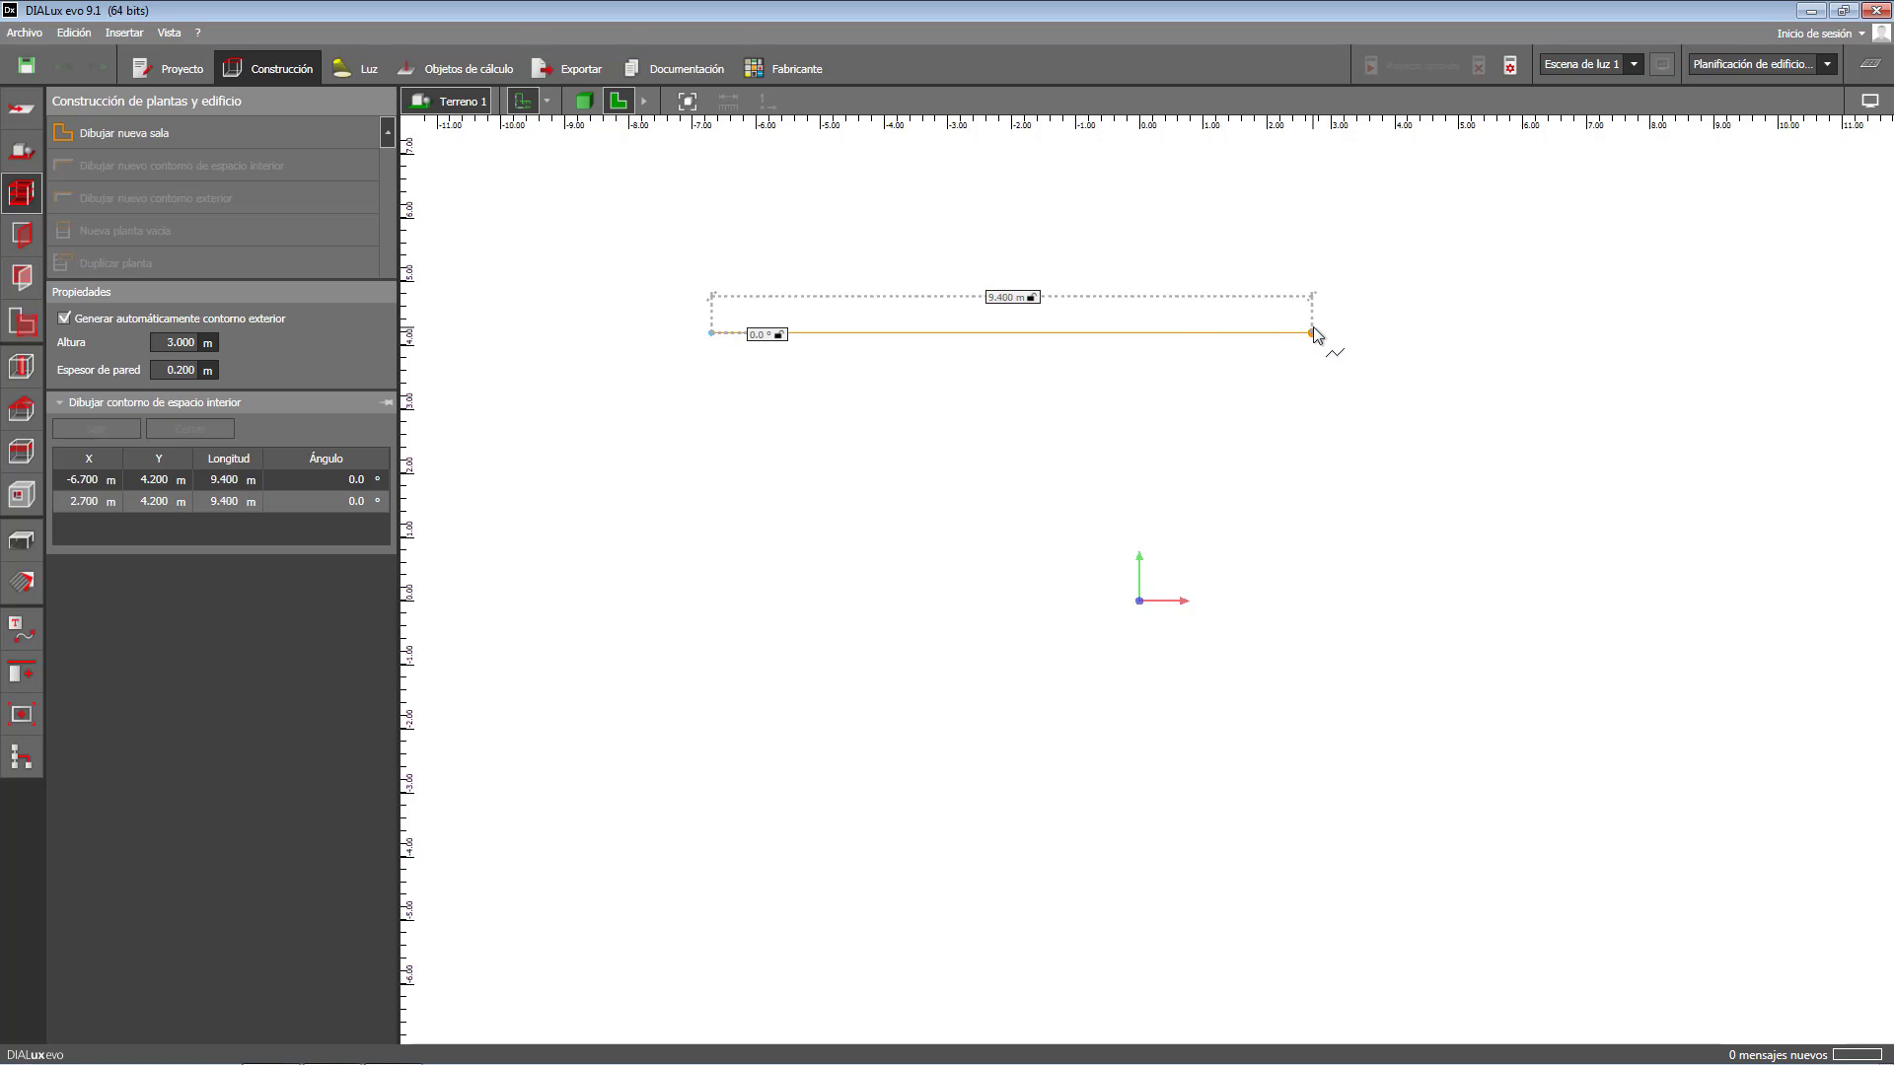
{"action": "key", "text": "Tab"}
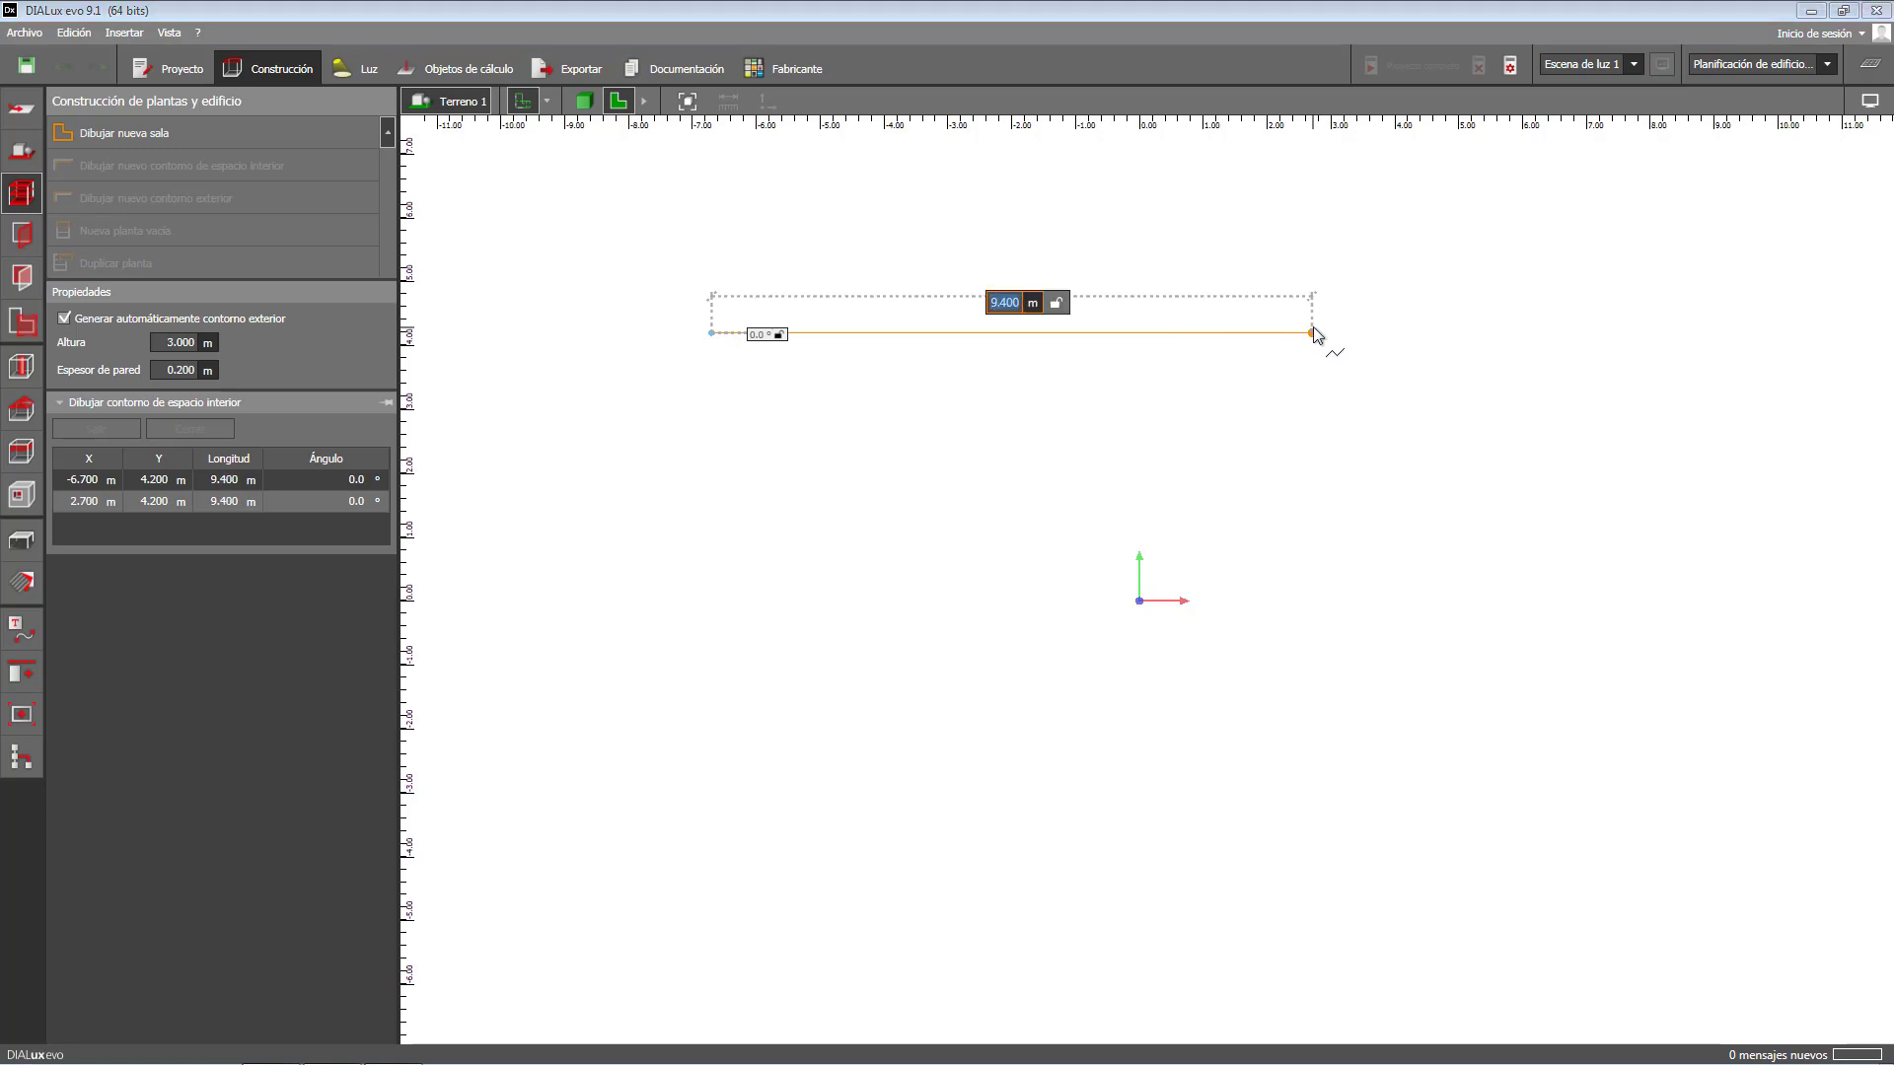
{"action": "type", "text": "10.0"}
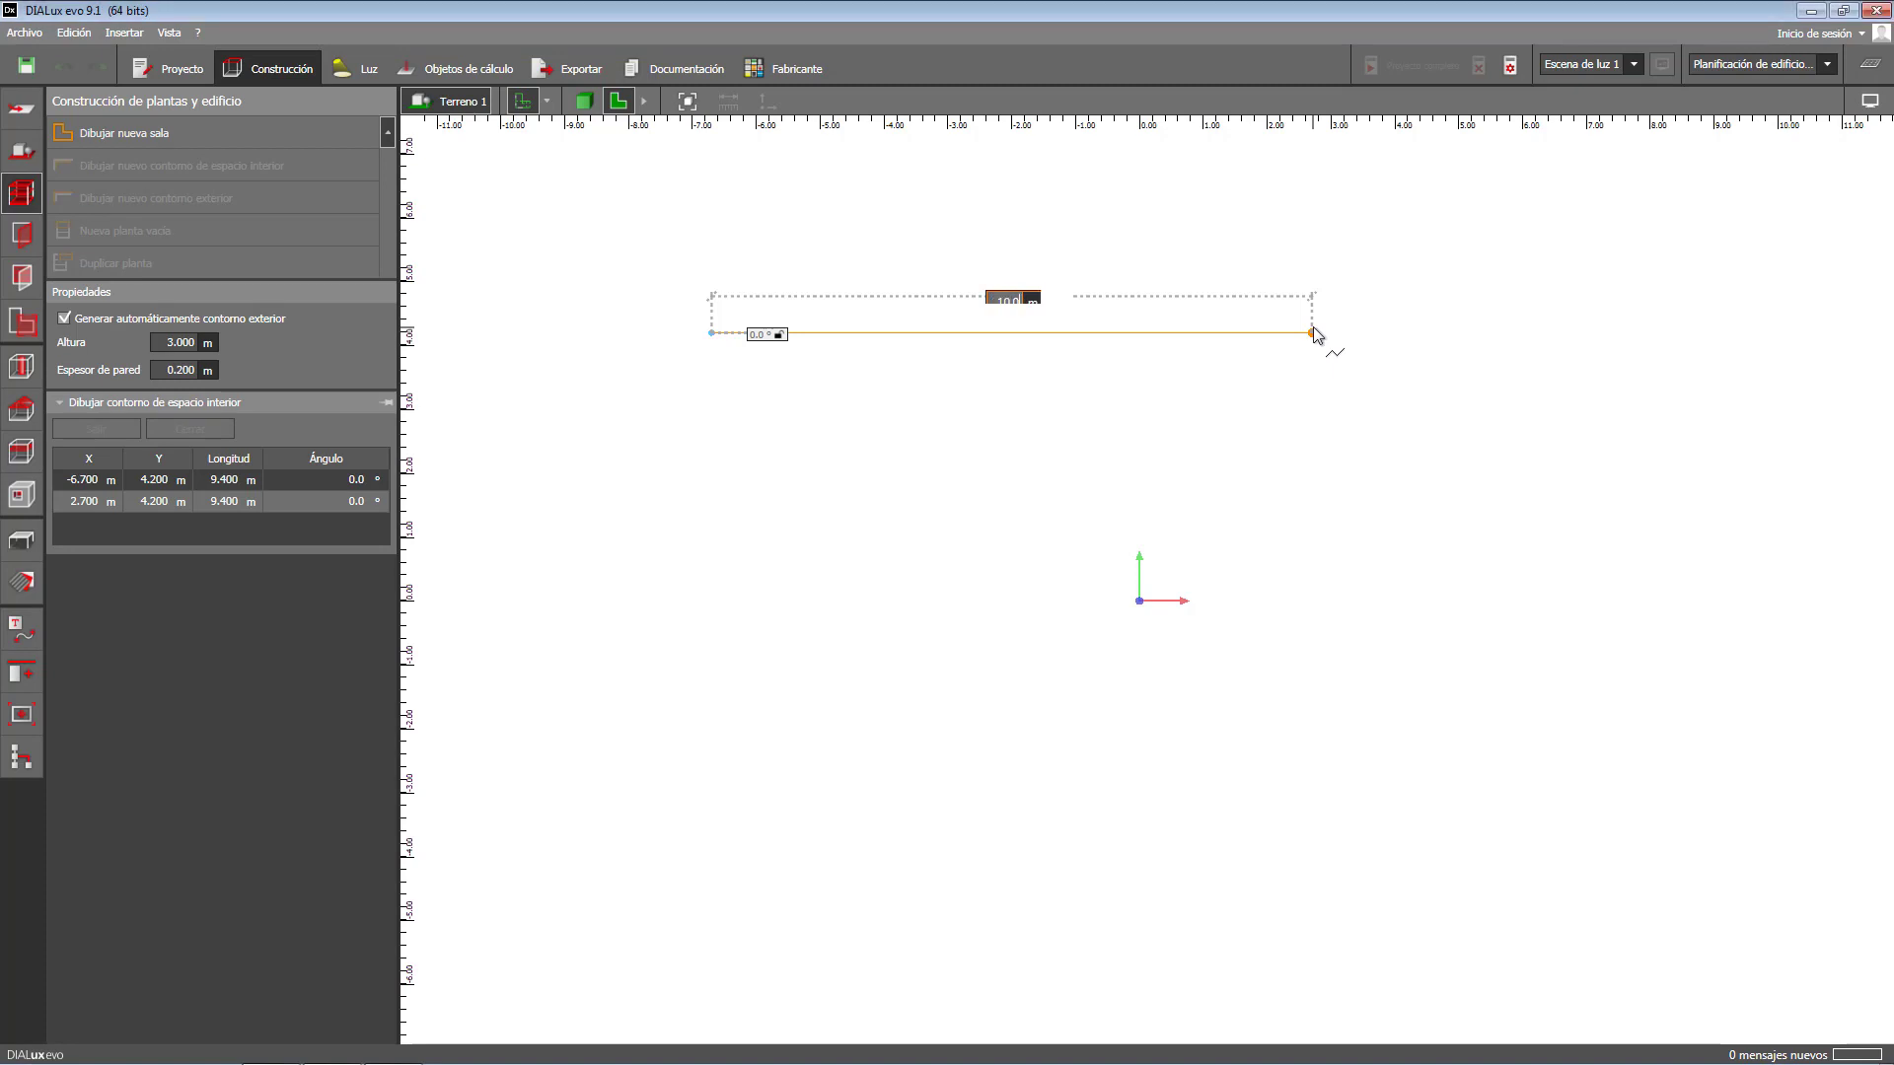
{"action": "key", "text": "Tab"}
{"action": "key", "text": "Return"}
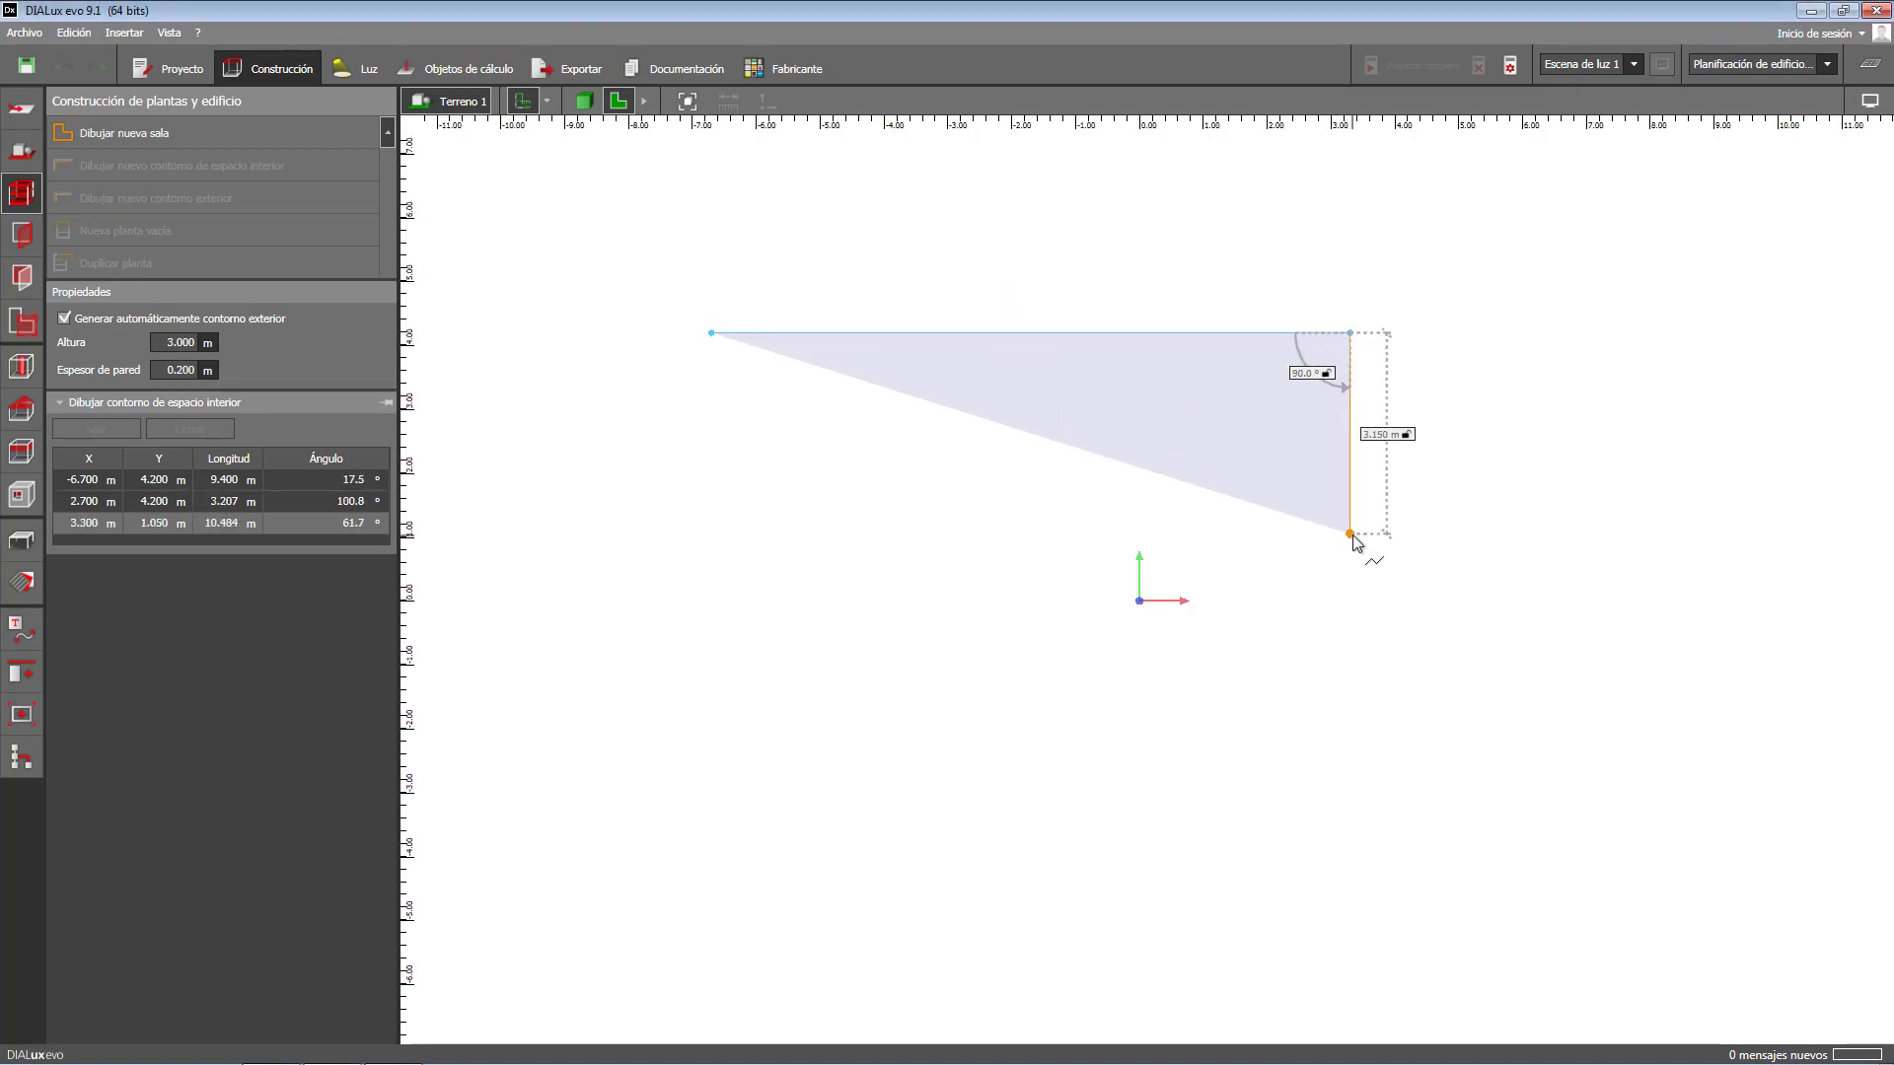
- Draw the second wall downward at 90° from the end of the 10 m wall, 6 m long
{"action": "key", "text": "Tab"}
{"action": "type", "text": "6.0"}
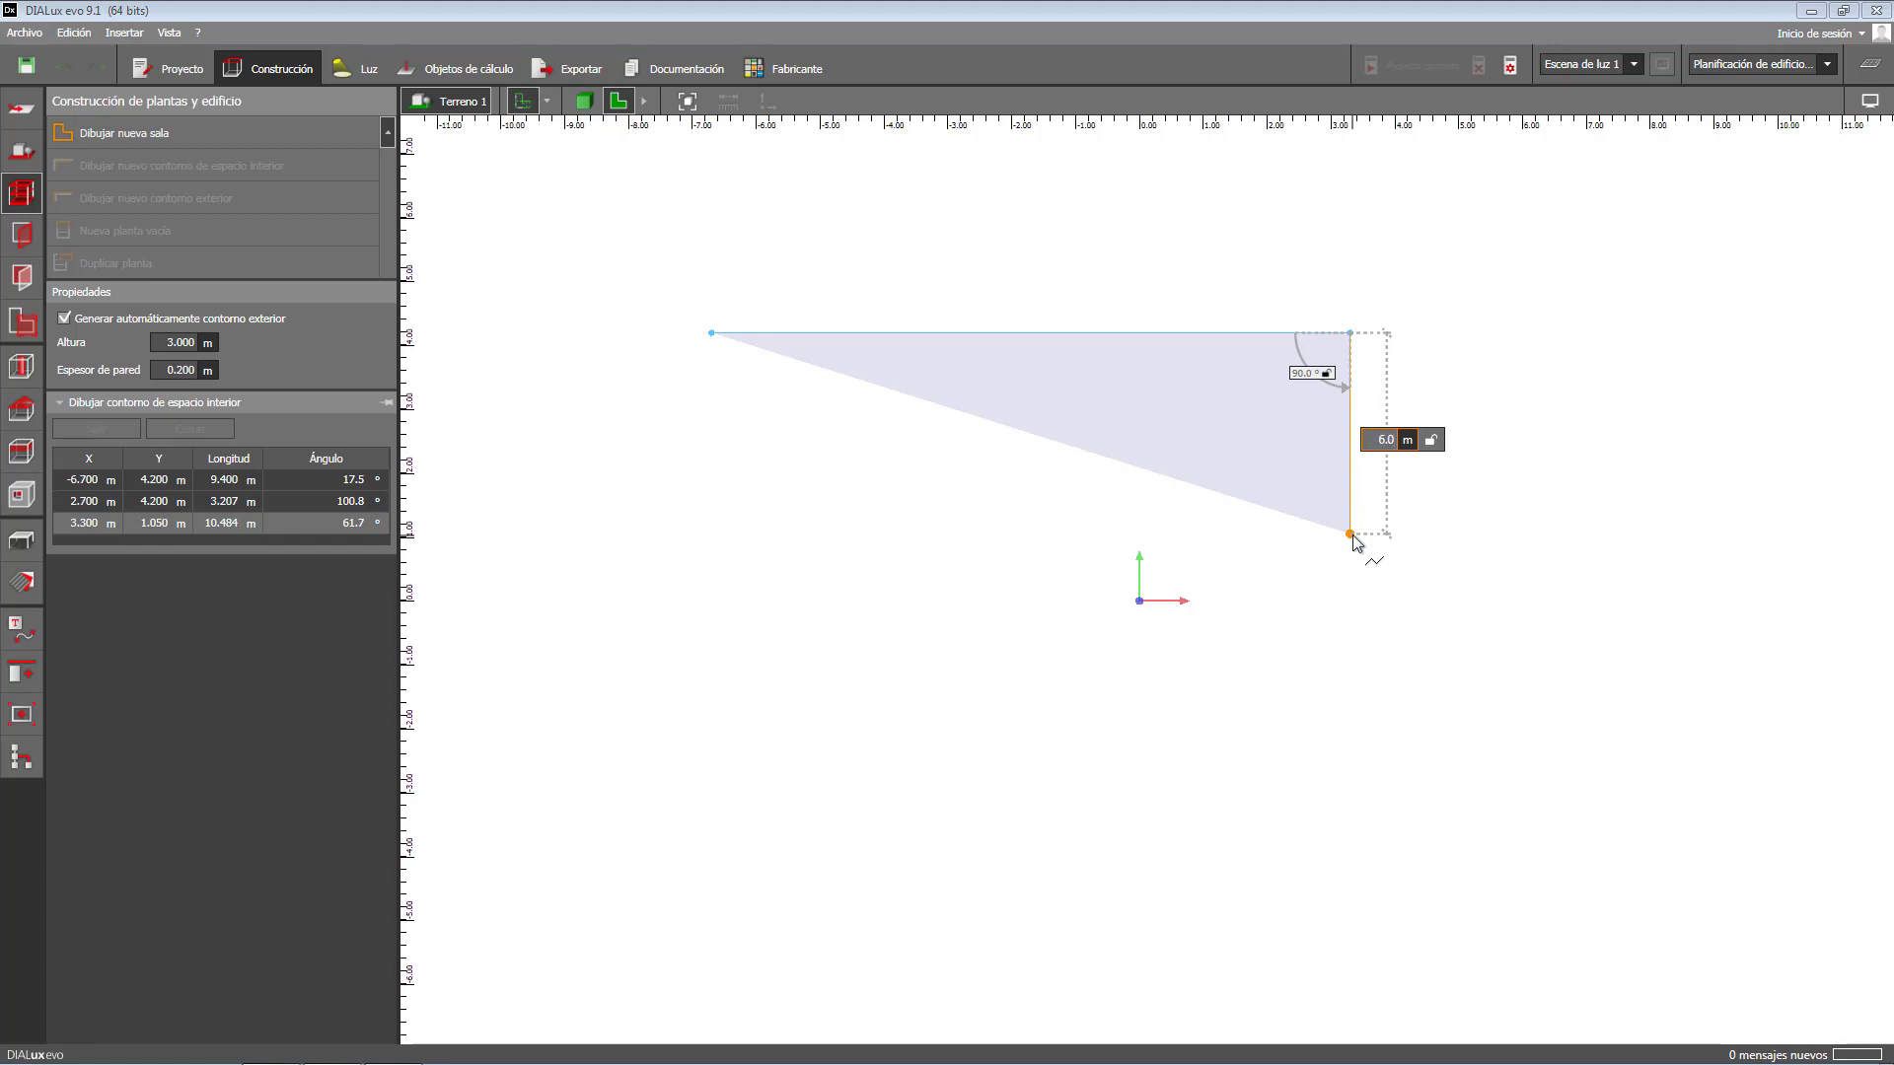
{"action": "key", "text": "Tab"}
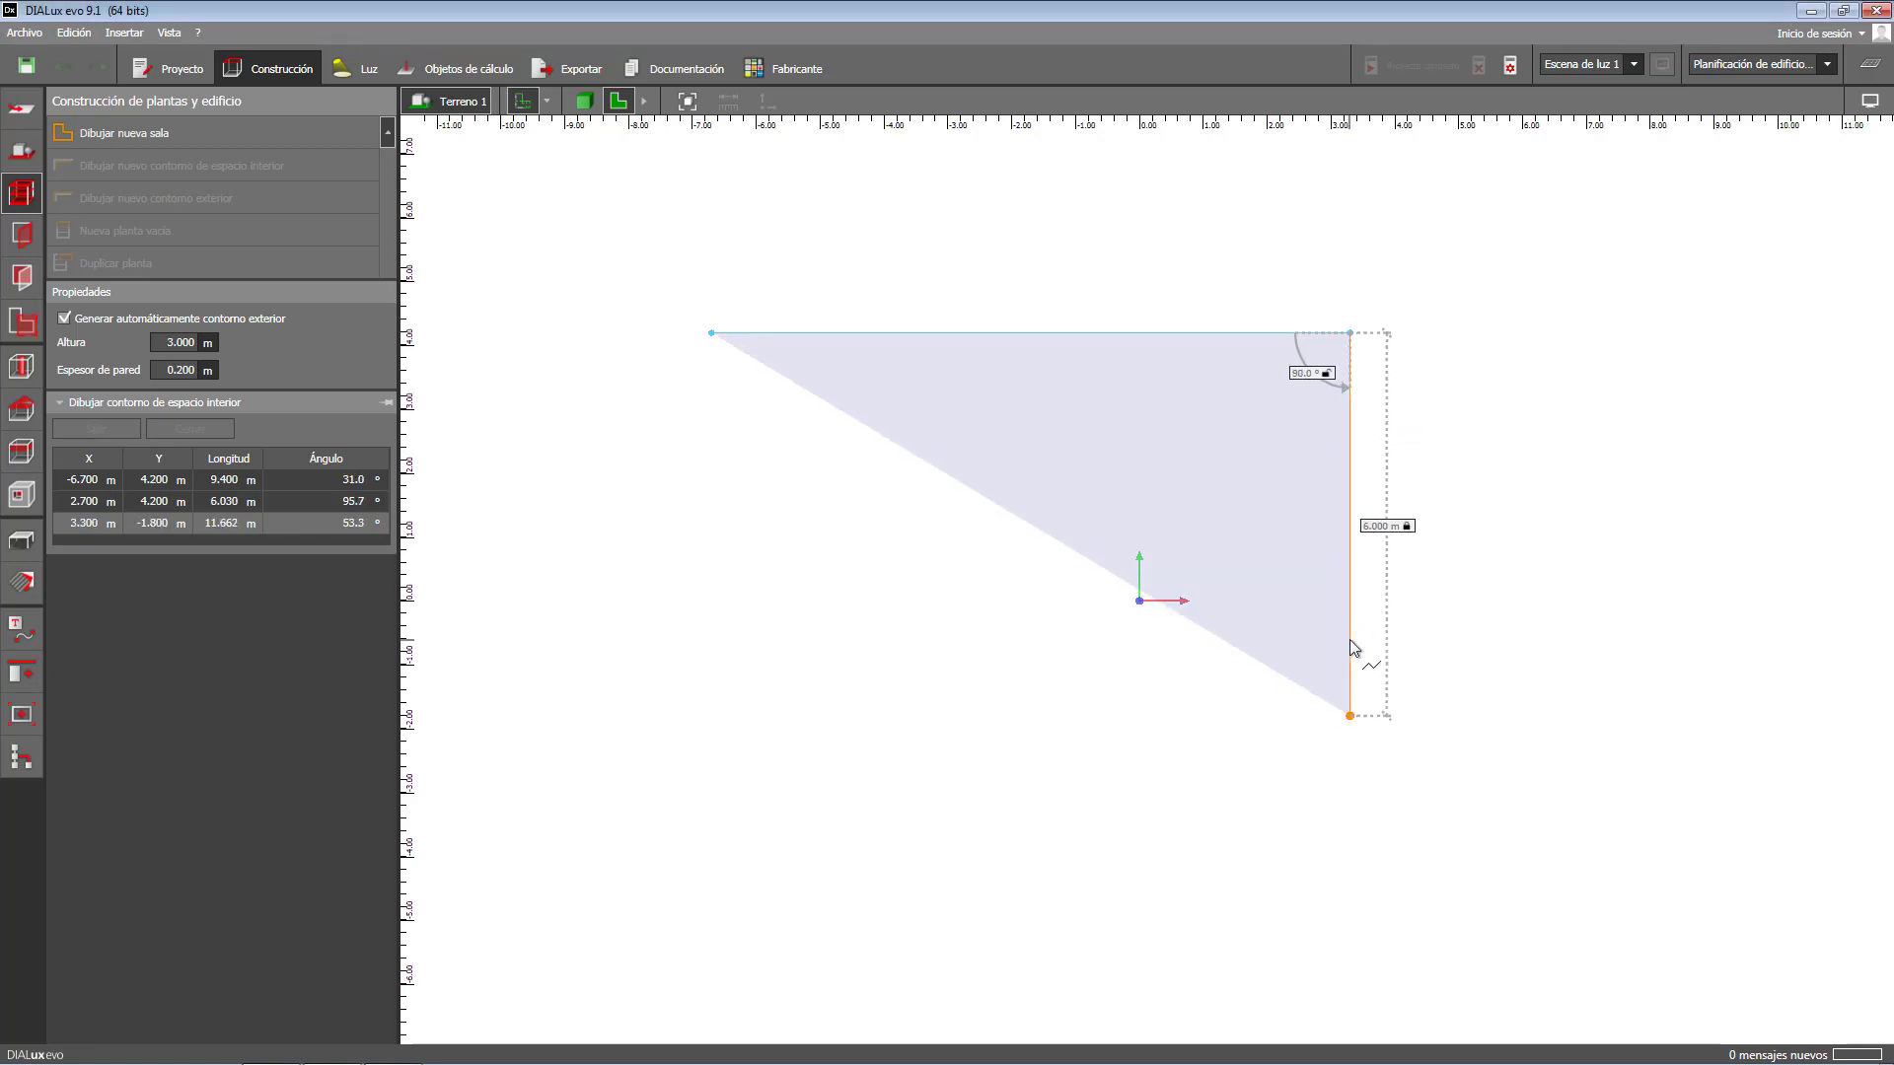
{"action": "key", "text": "Return"}
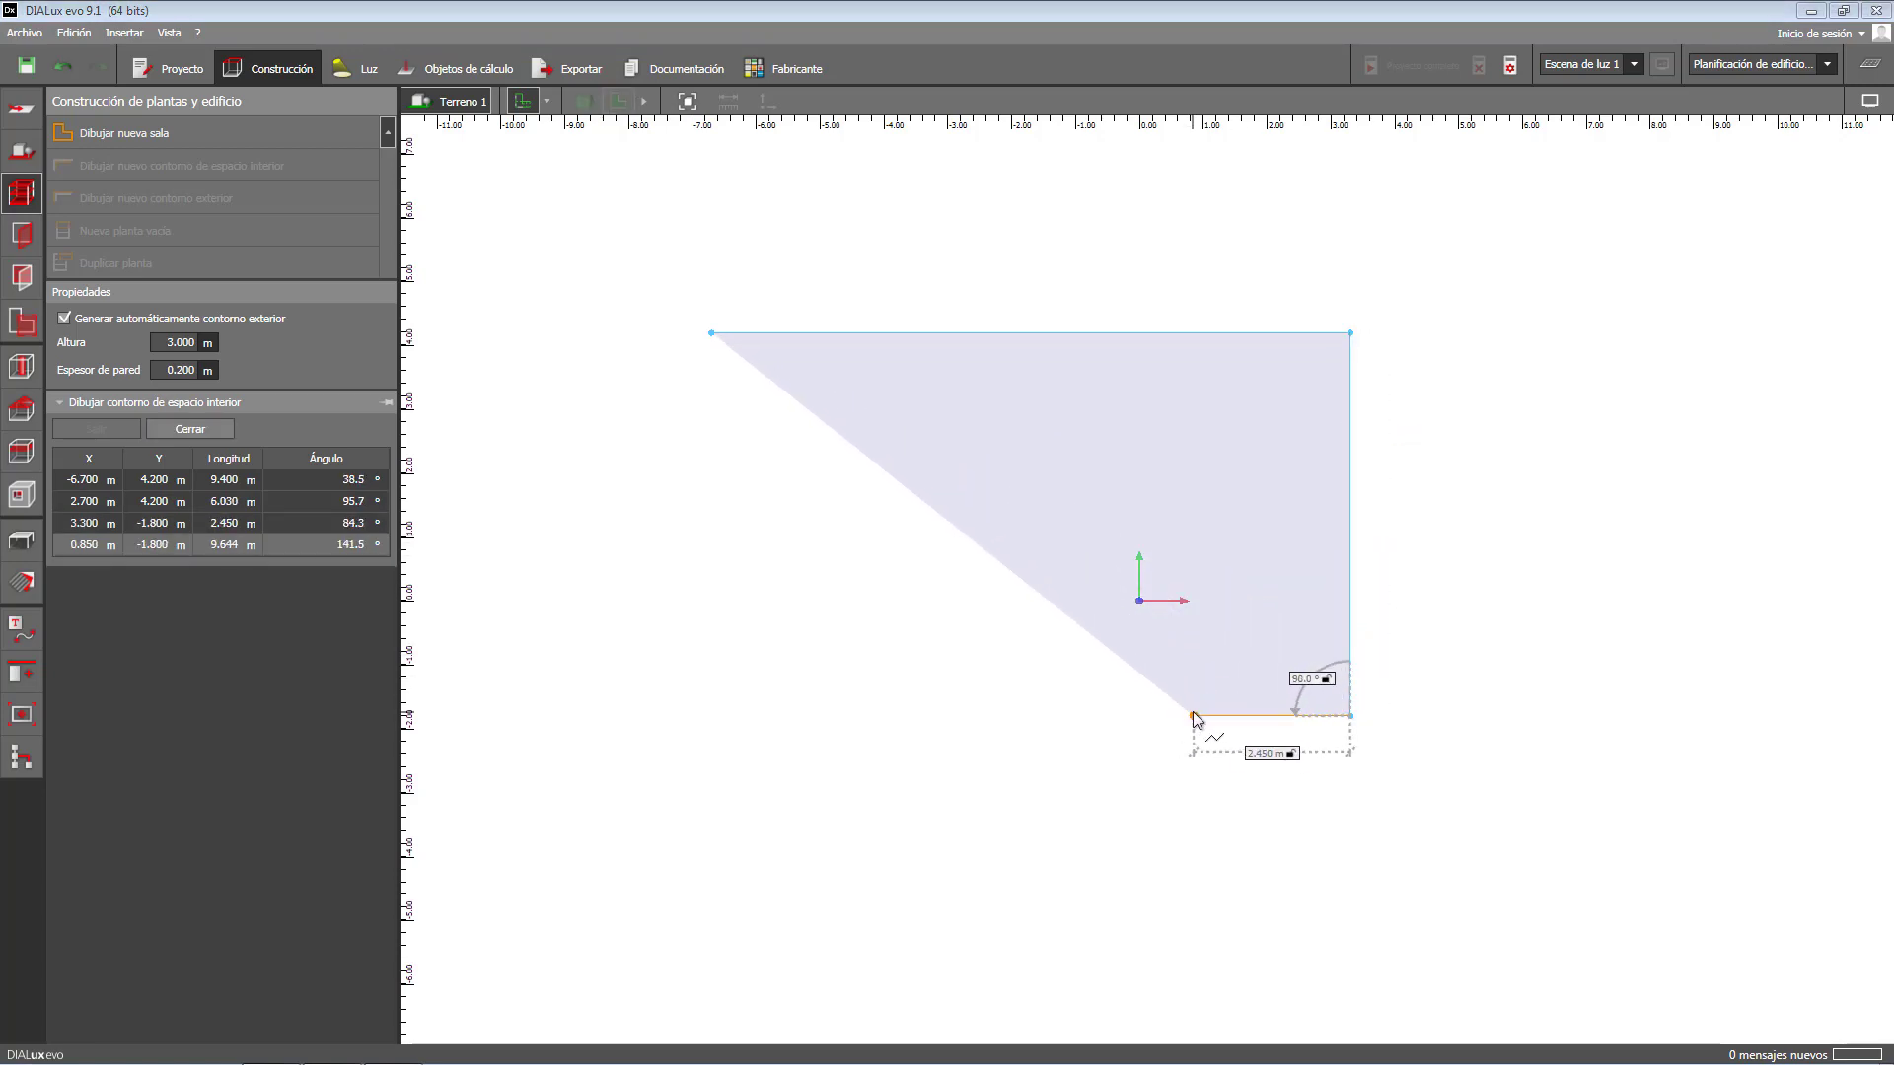
- Draw the third wall toward the inside at 90° from the lower end of the 6 m wall, 2 m long
{"action": "key", "text": "Tab"}
{"action": "type", "text": "2.0"}
{"action": "key", "text": "Tab"}
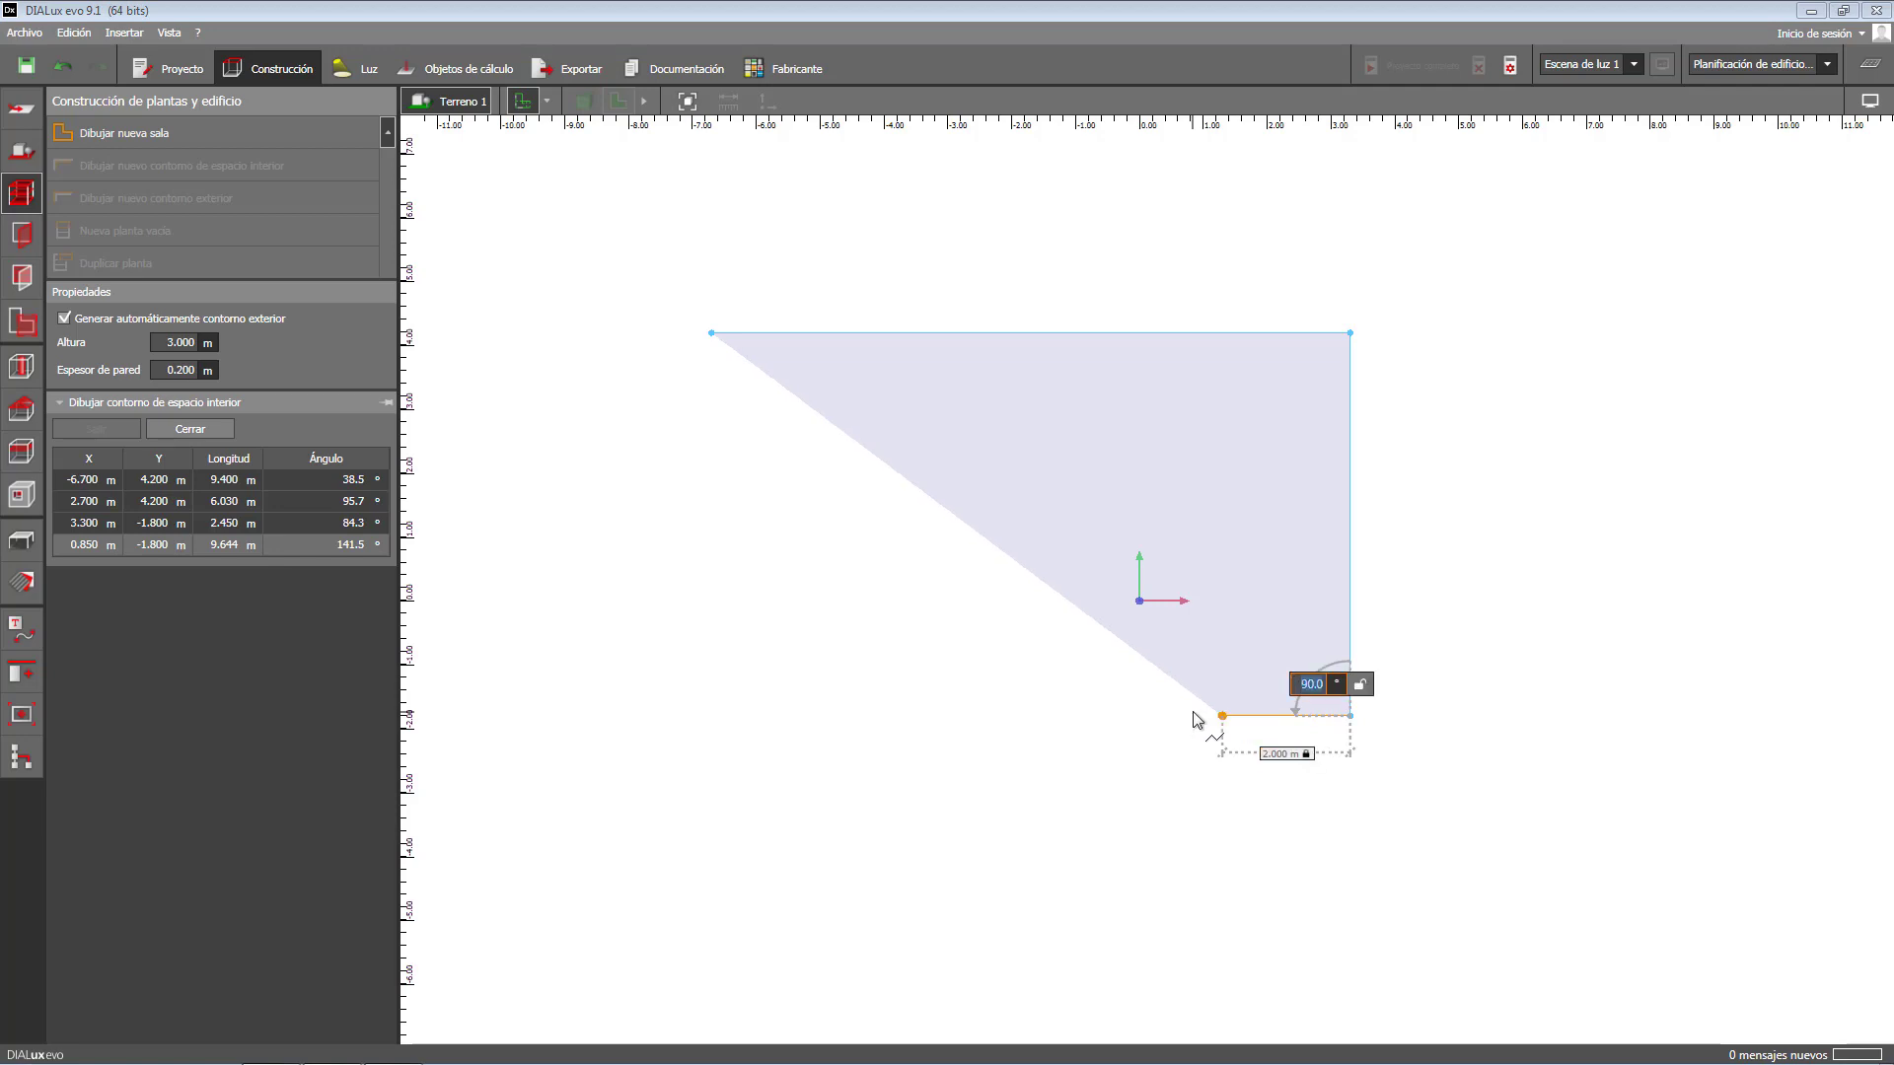
{"action": "key", "text": "Return"}
- Draw the fourth wall downward at 90° from the inner end of the 2 m wall, 2 m long
{"action": "key", "text": "Tab"}
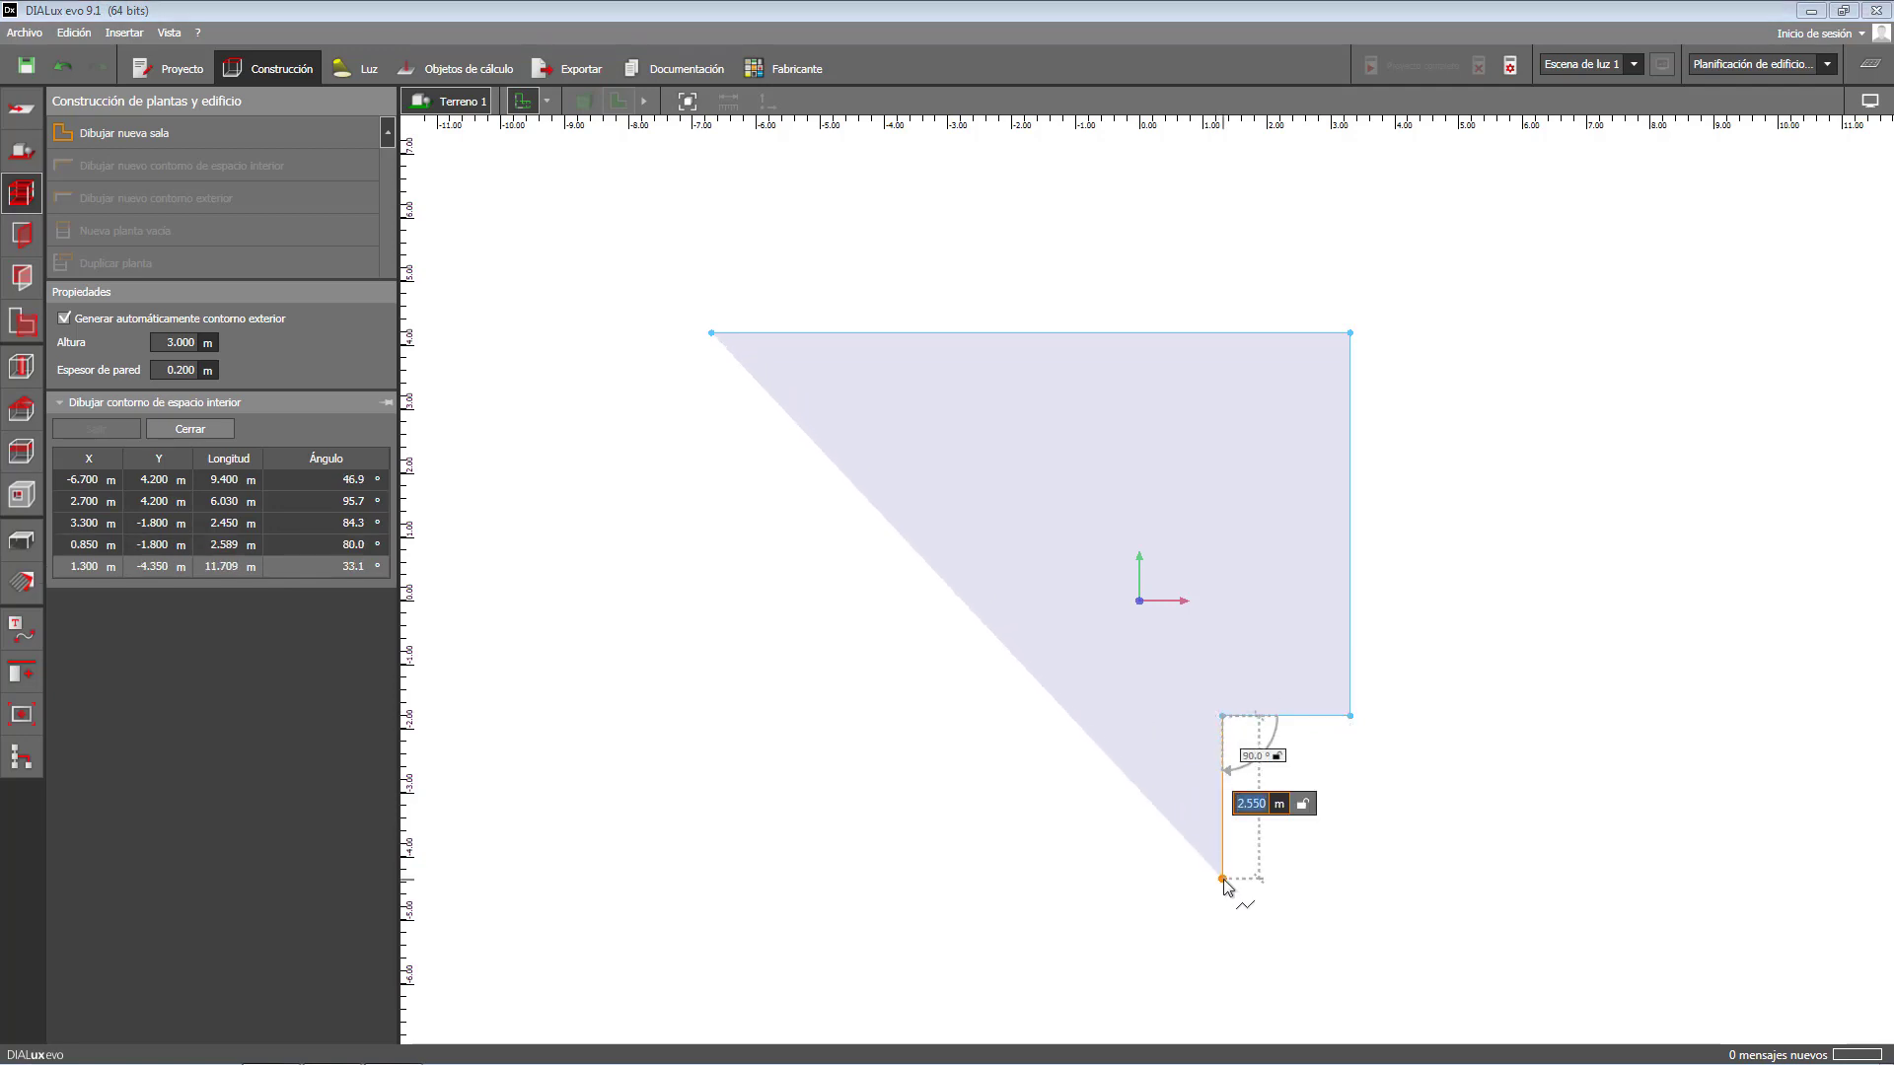
{"action": "type", "text": "2.0"}
{"action": "key", "text": "Tab"}
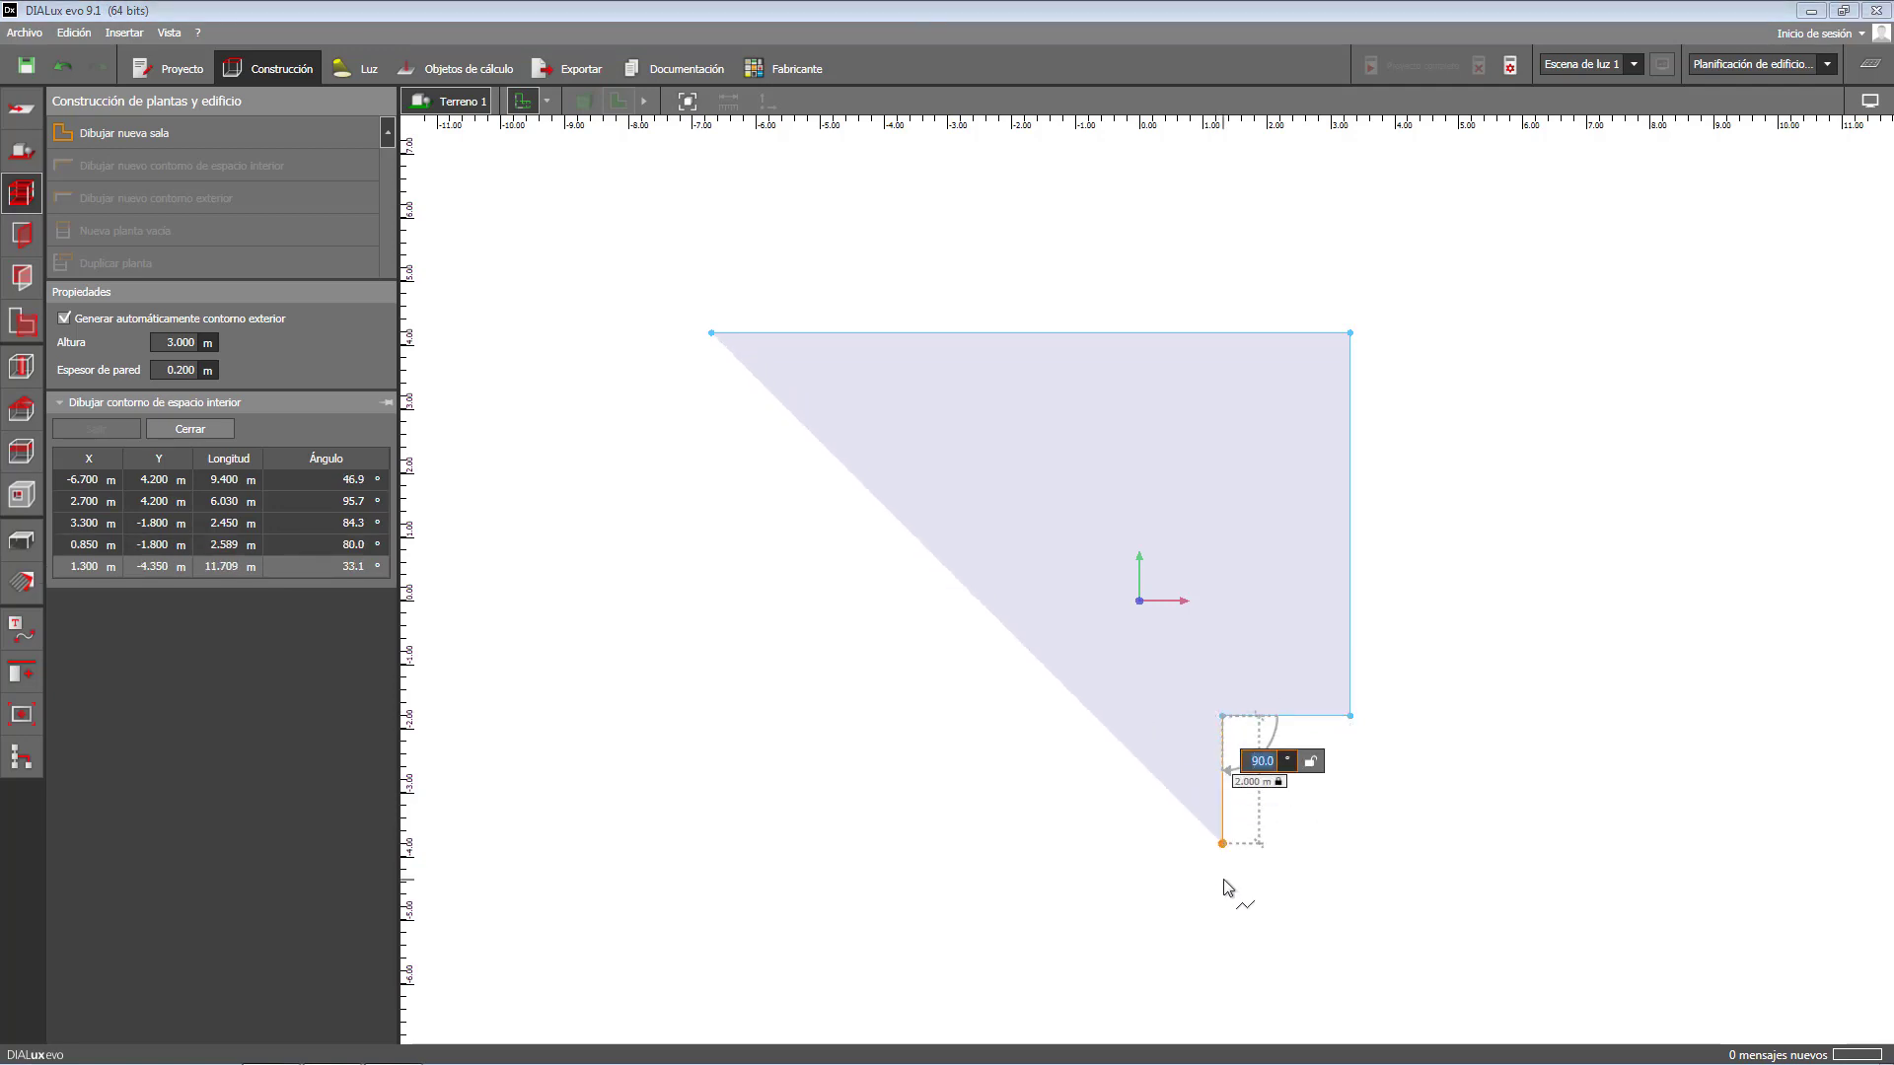
{"action": "key", "text": "Return"}
- Draw the fifth wall horizontally at 90° from the lower end of the fourth wall, toward the first wall's starting side, 6 m long
{"action": "key", "text": "Tab"}
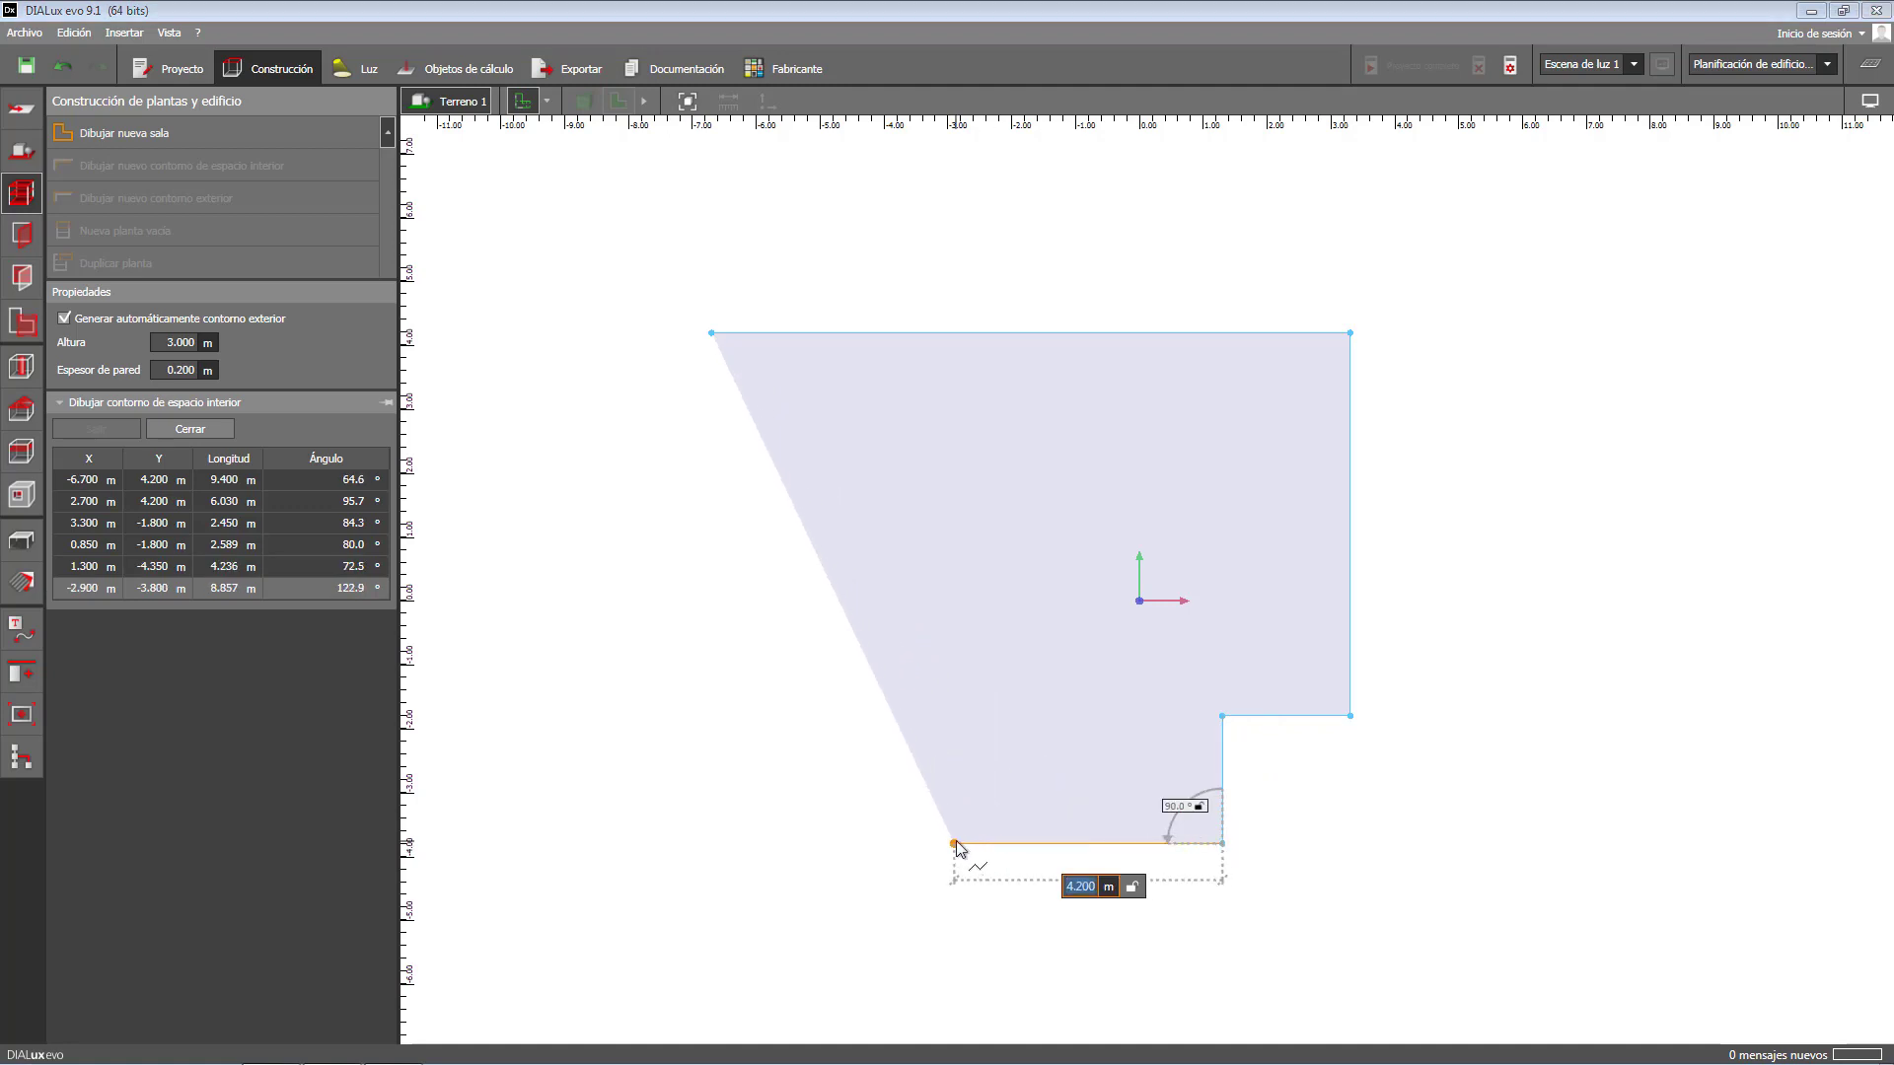
{"action": "type", "text": "6"}
{"action": "key", "text": "Tab"}
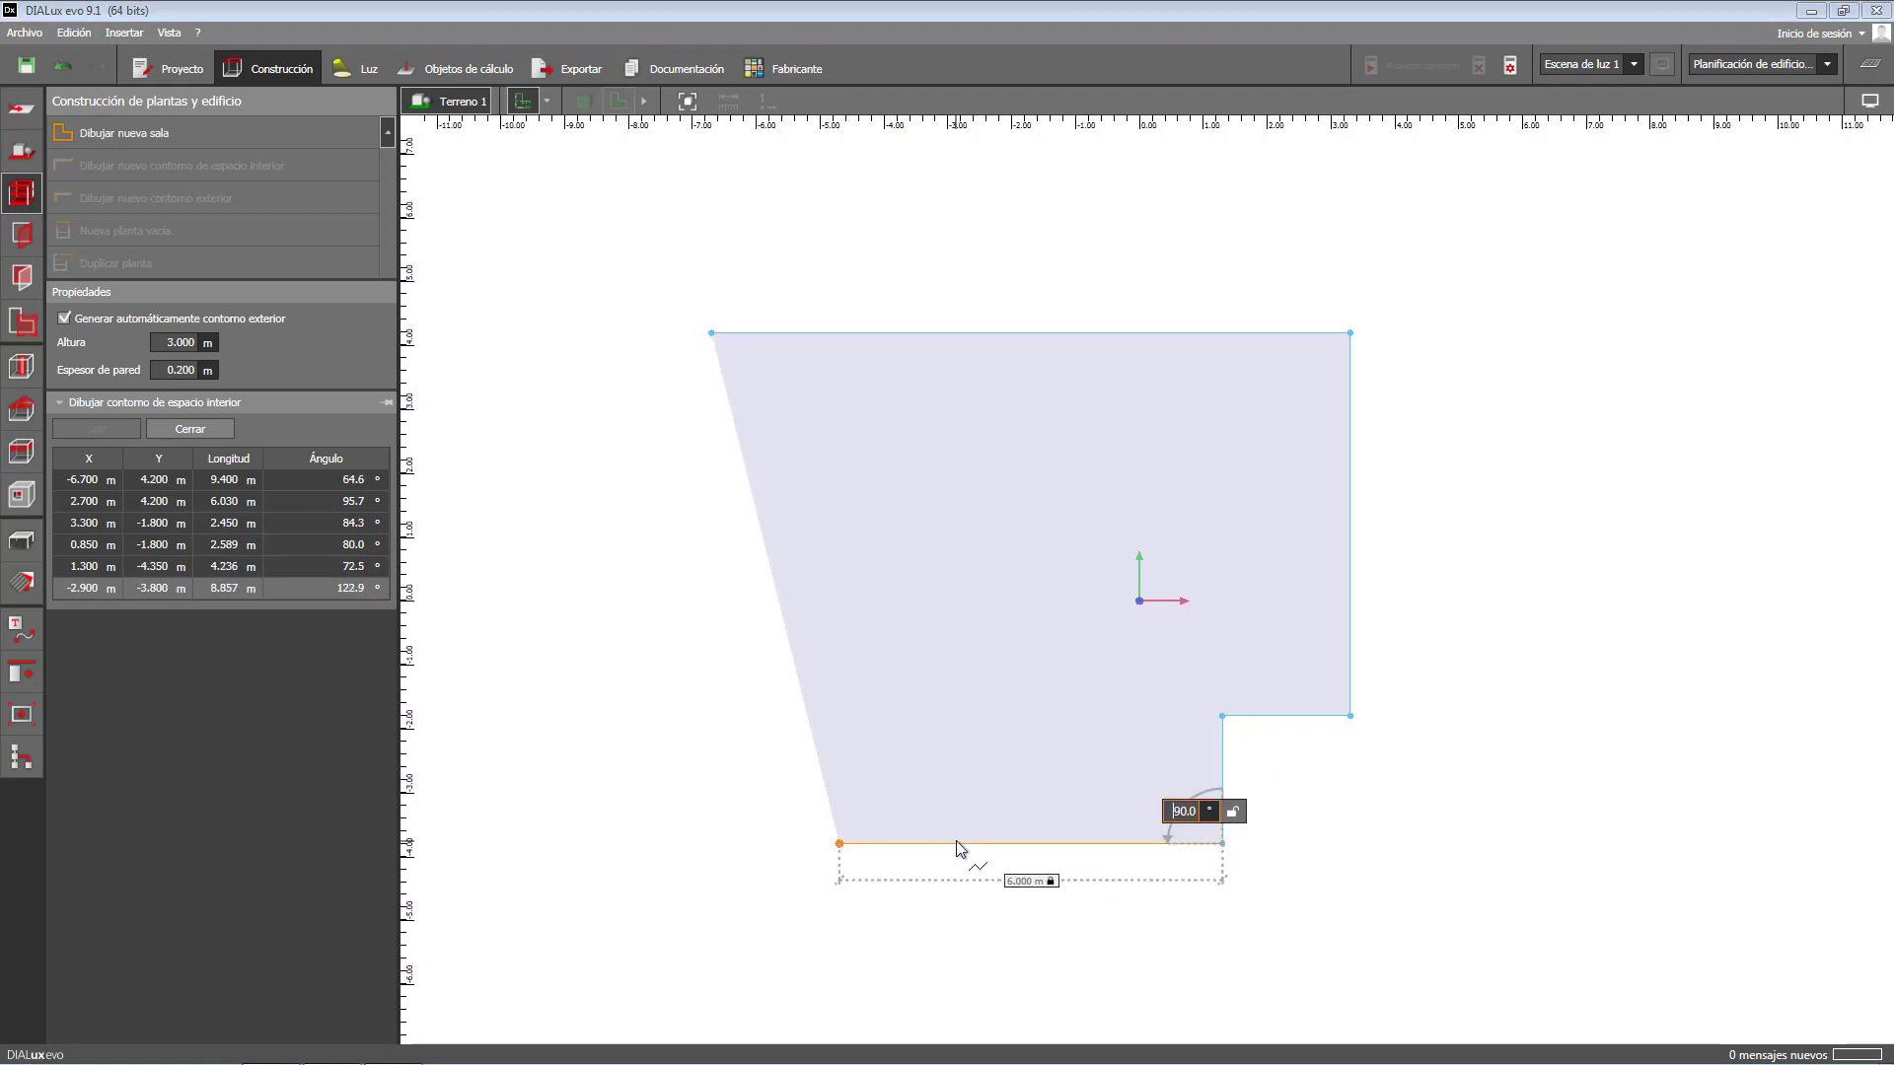
{"action": "key", "text": "Return"}
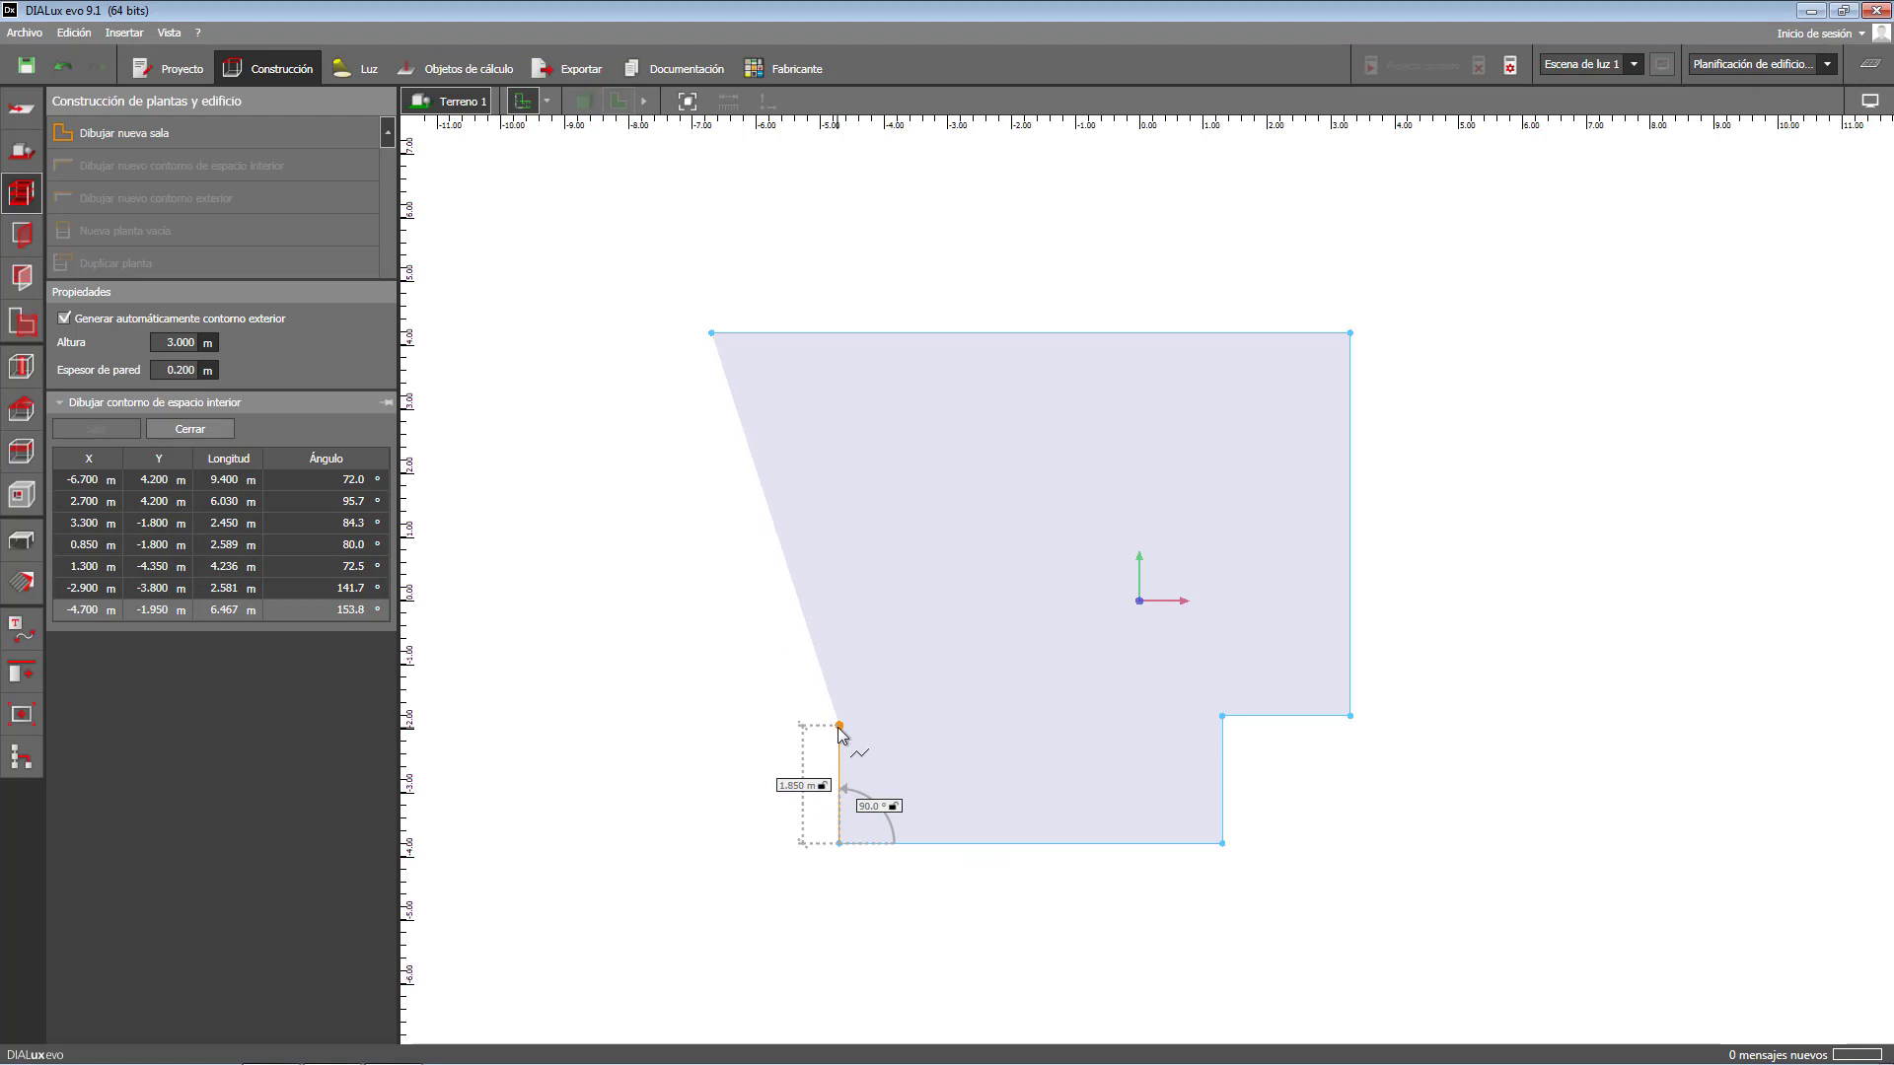
- Draw the sixth wall upward at 90° from the end of the lower 6 m wall, 2 m long
{"action": "key", "text": "Tab"}
{"action": "type", "text": "2"}
{"action": "key", "text": "Tab"}
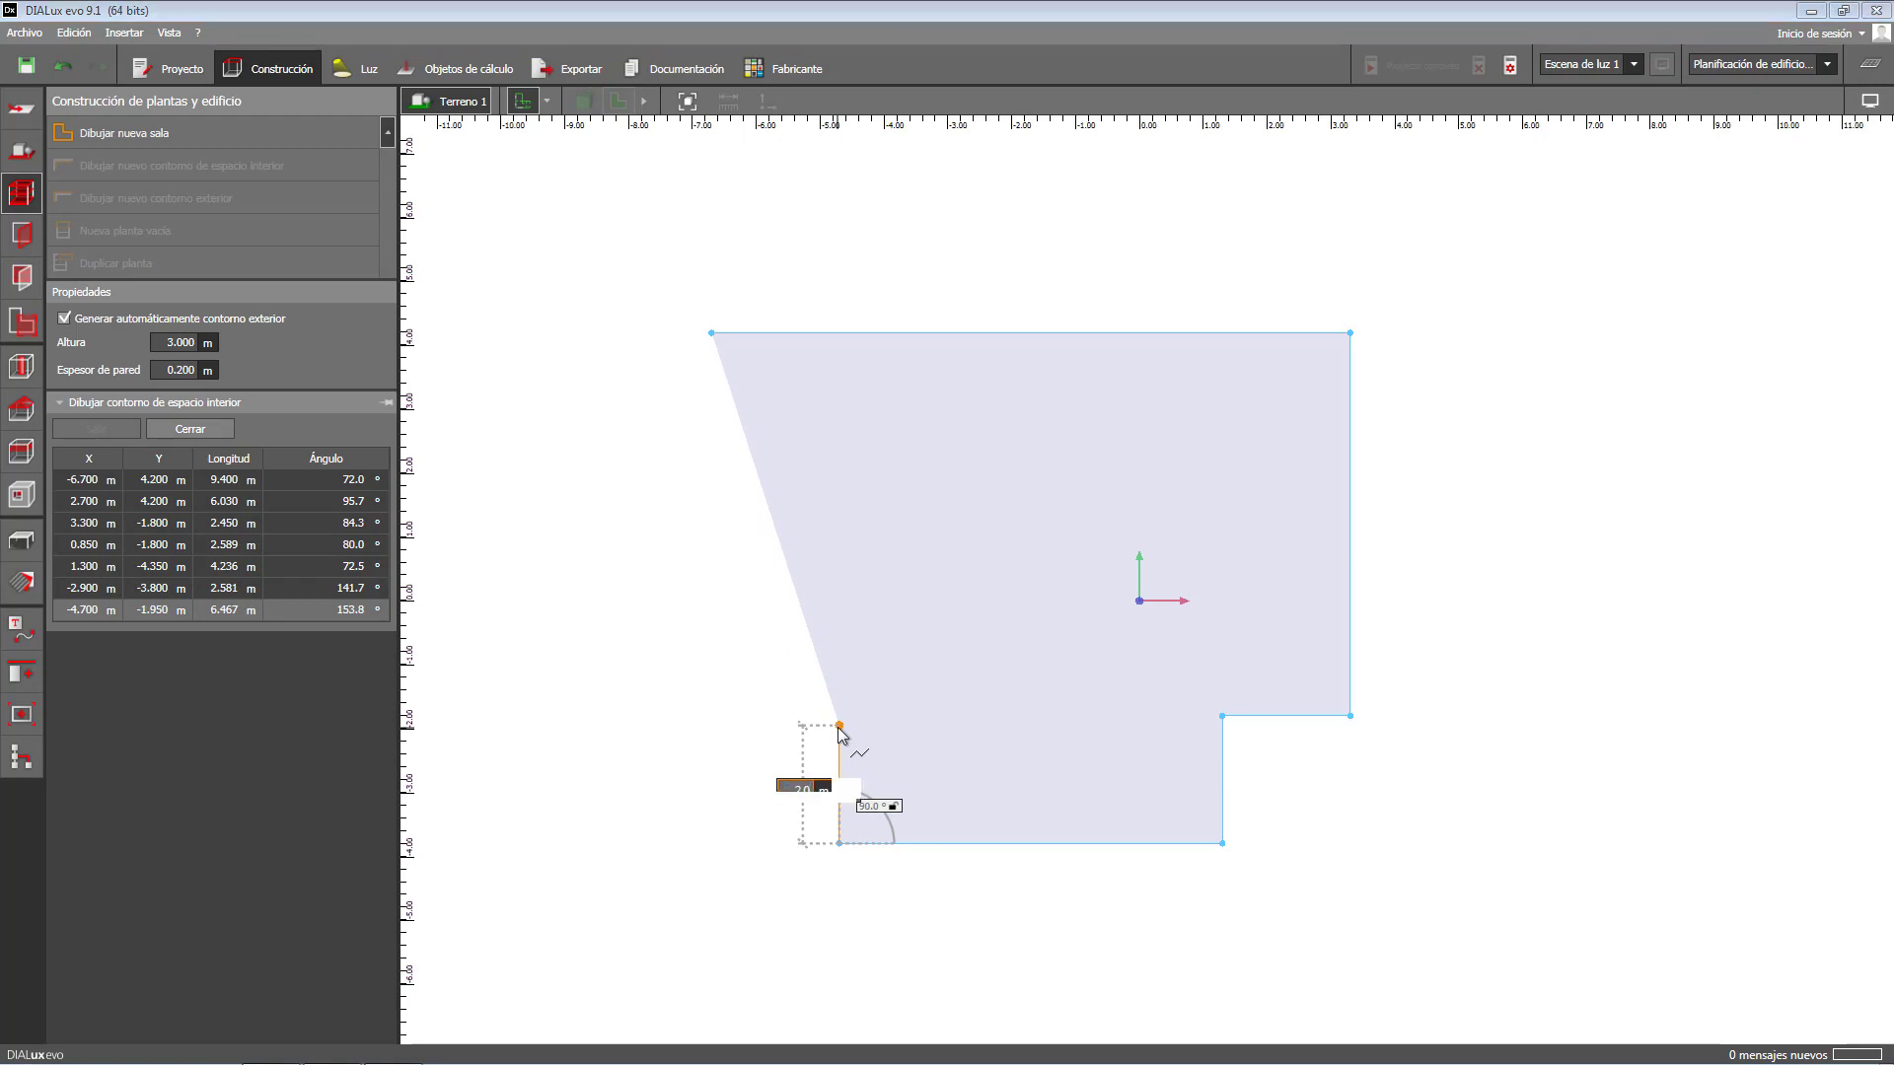
{"action": "key", "text": "Return"}
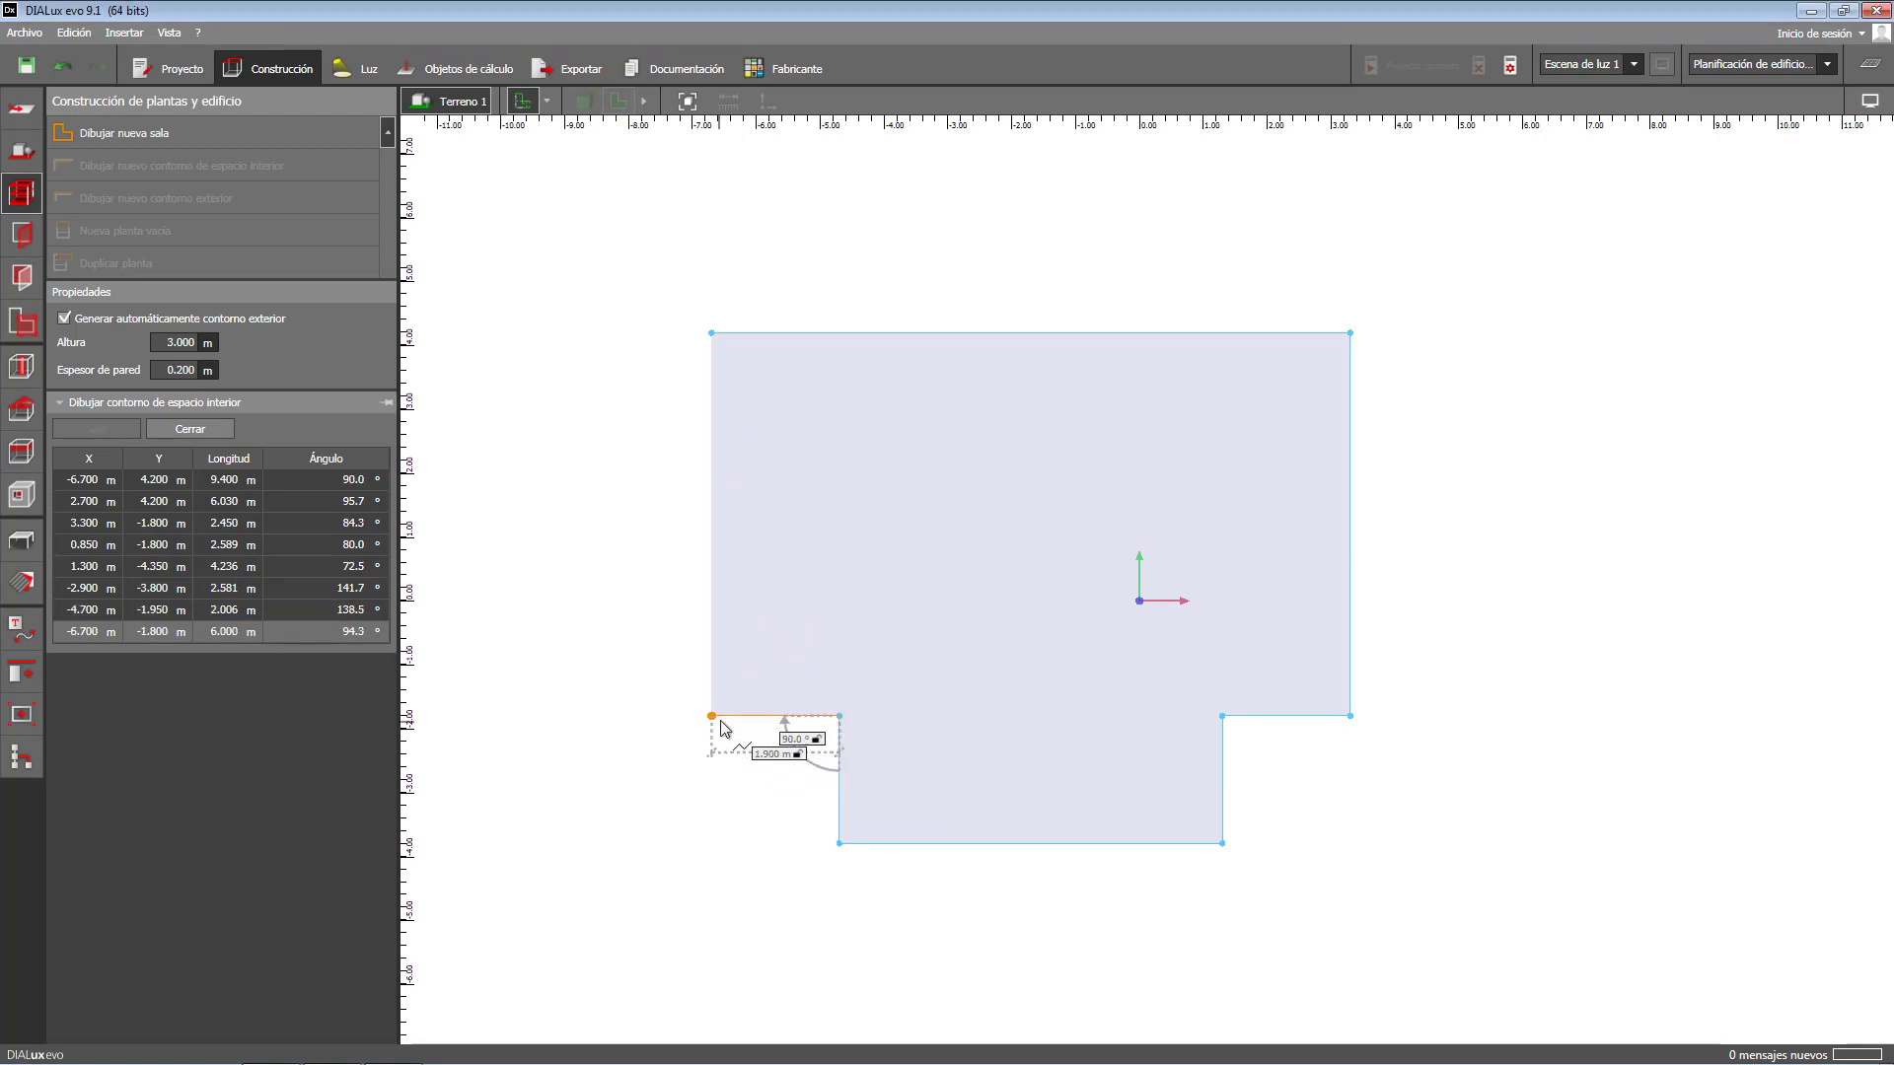
- Draw the seventh wall outward at 90° from the upper end of the sixth wall, 2 m long, and close the room contour
{"action": "key", "text": "Tab"}
{"action": "type", "text": "2"}
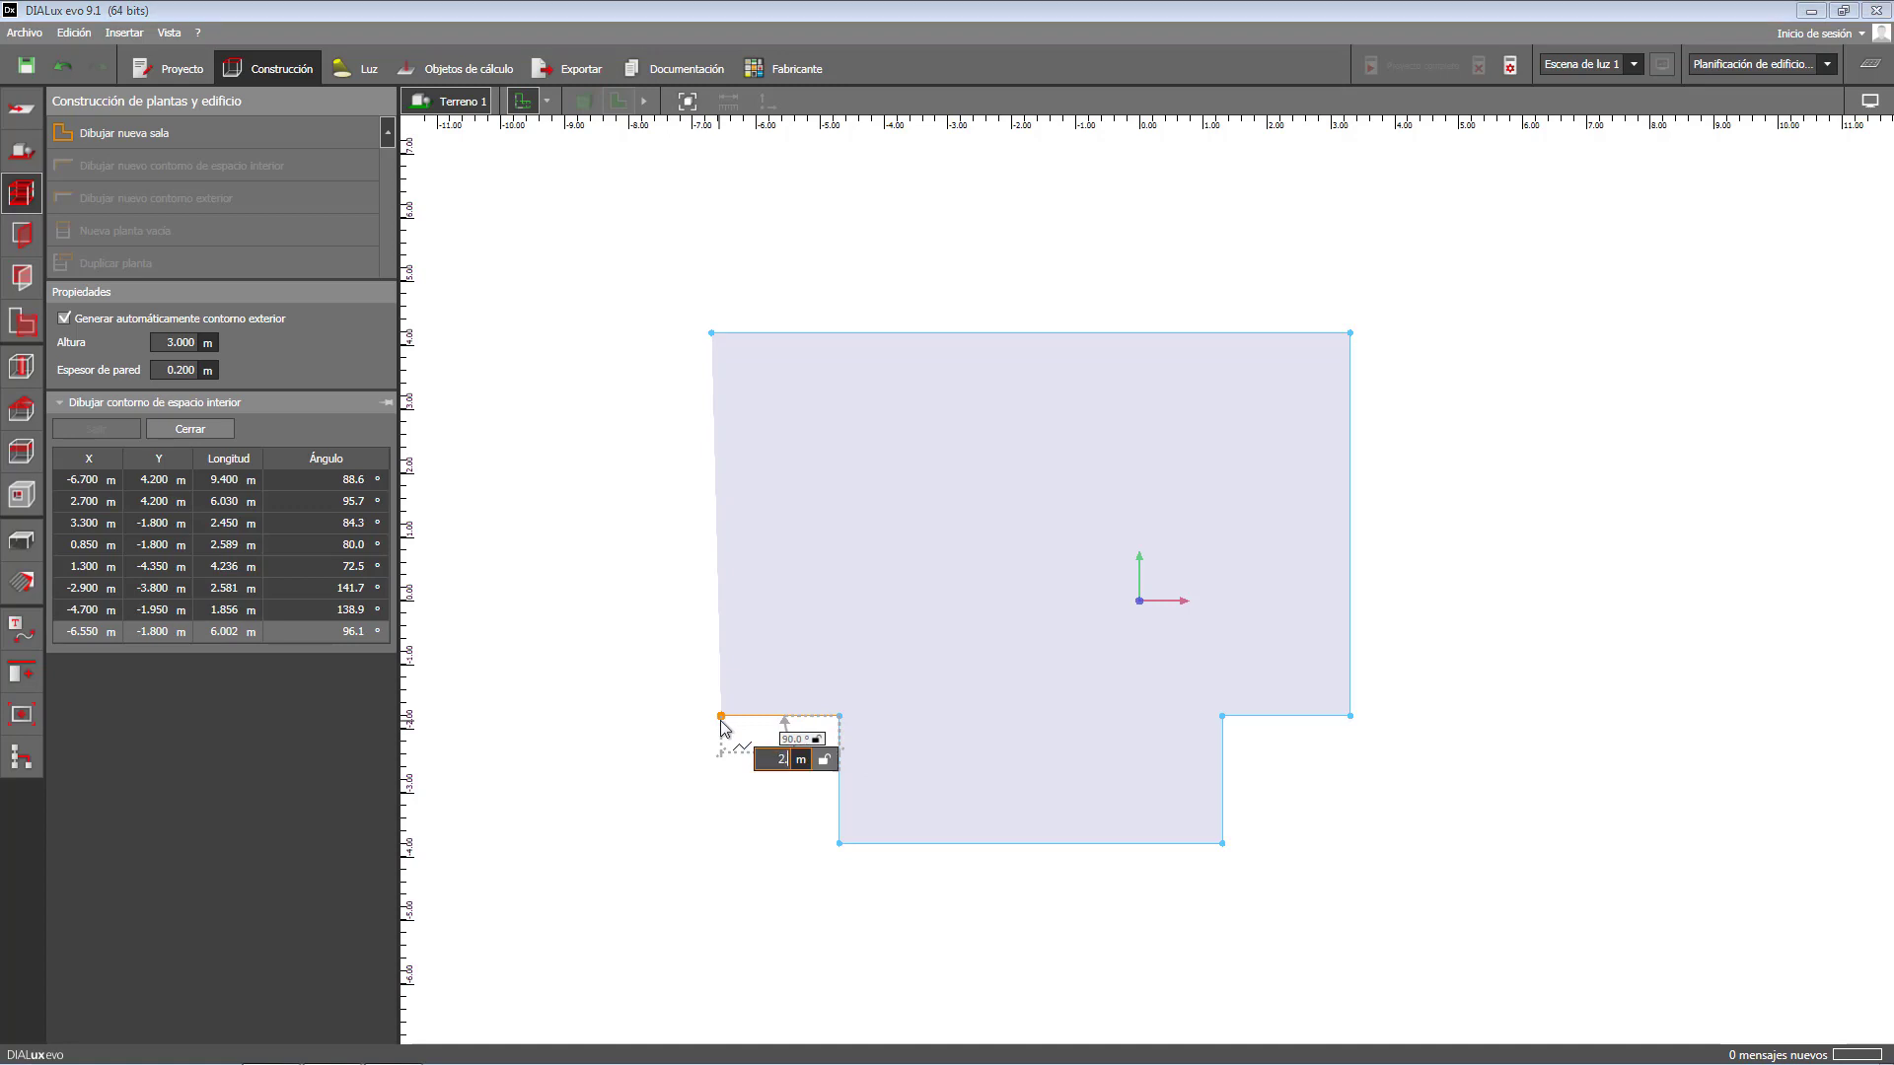
{"action": "key", "text": "Tab"}
{"action": "key", "text": "Return"}
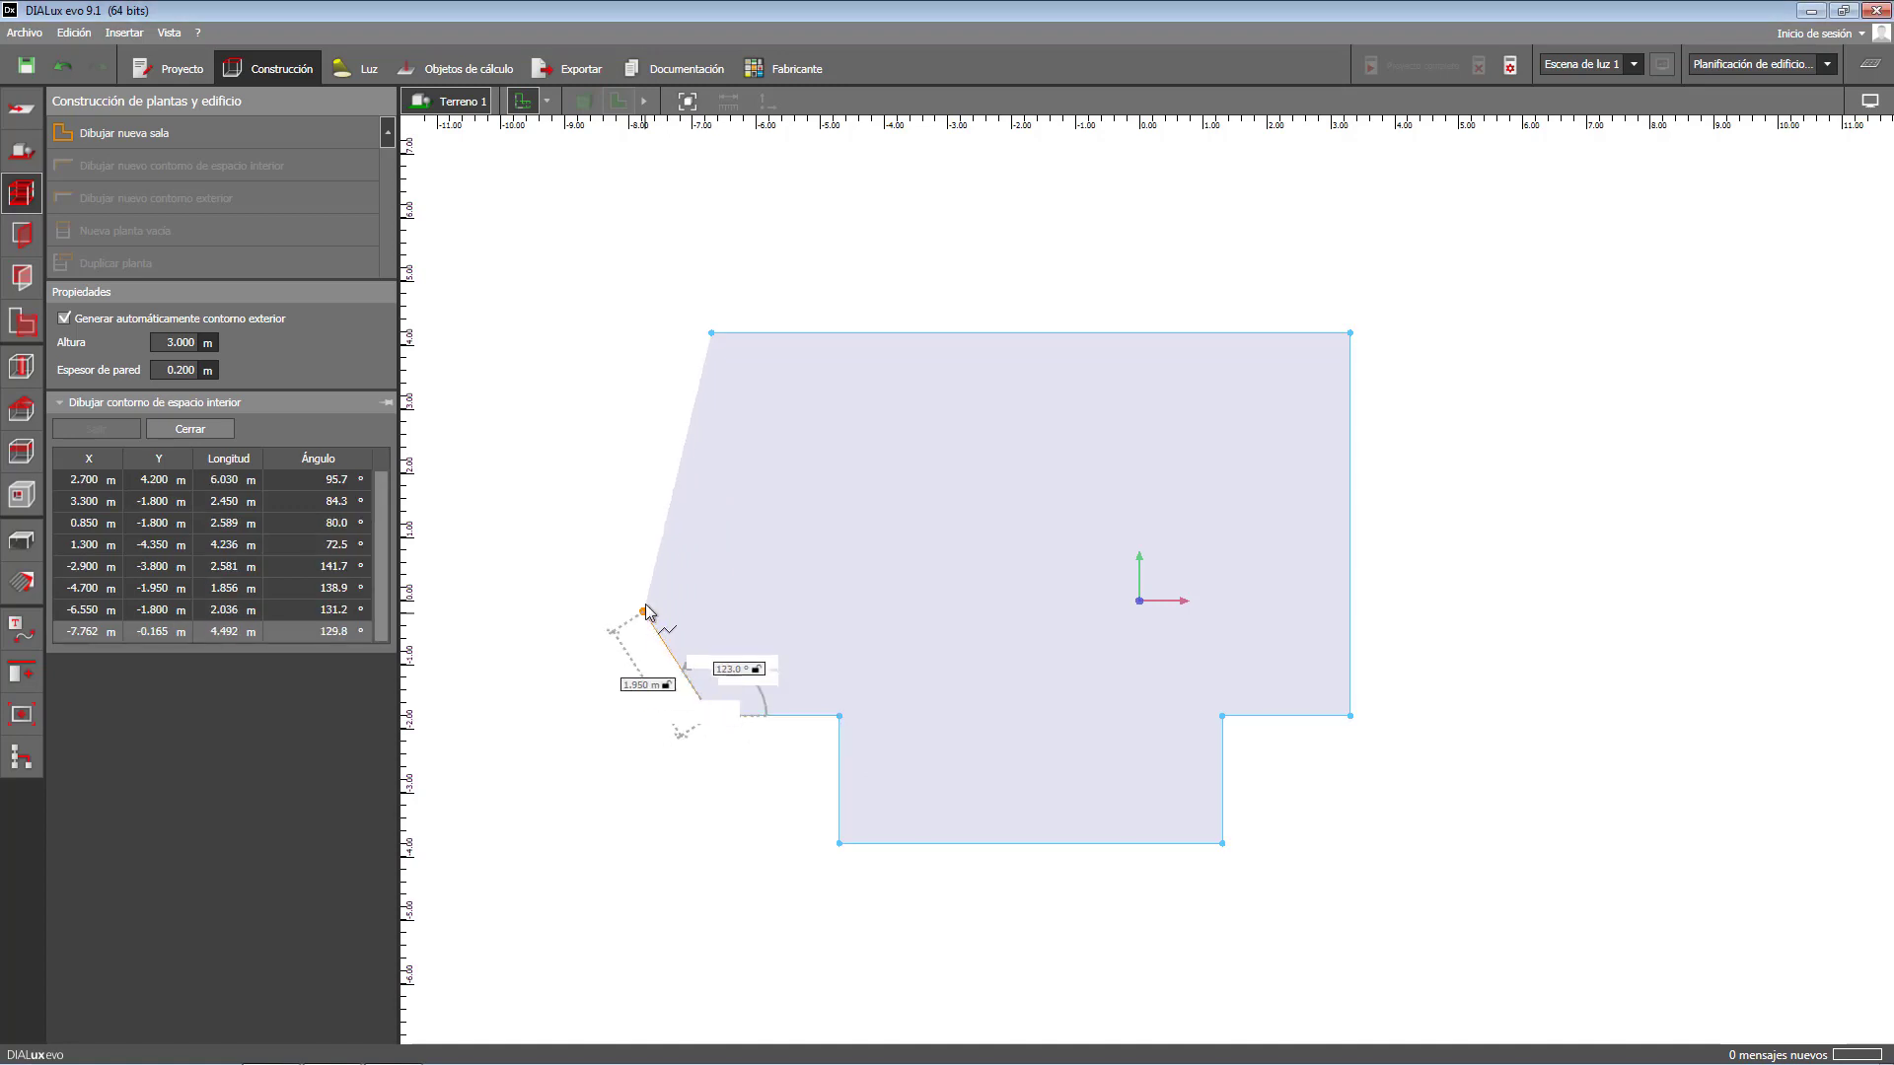
{"action": "left_click", "coordinate": [682, 608]}
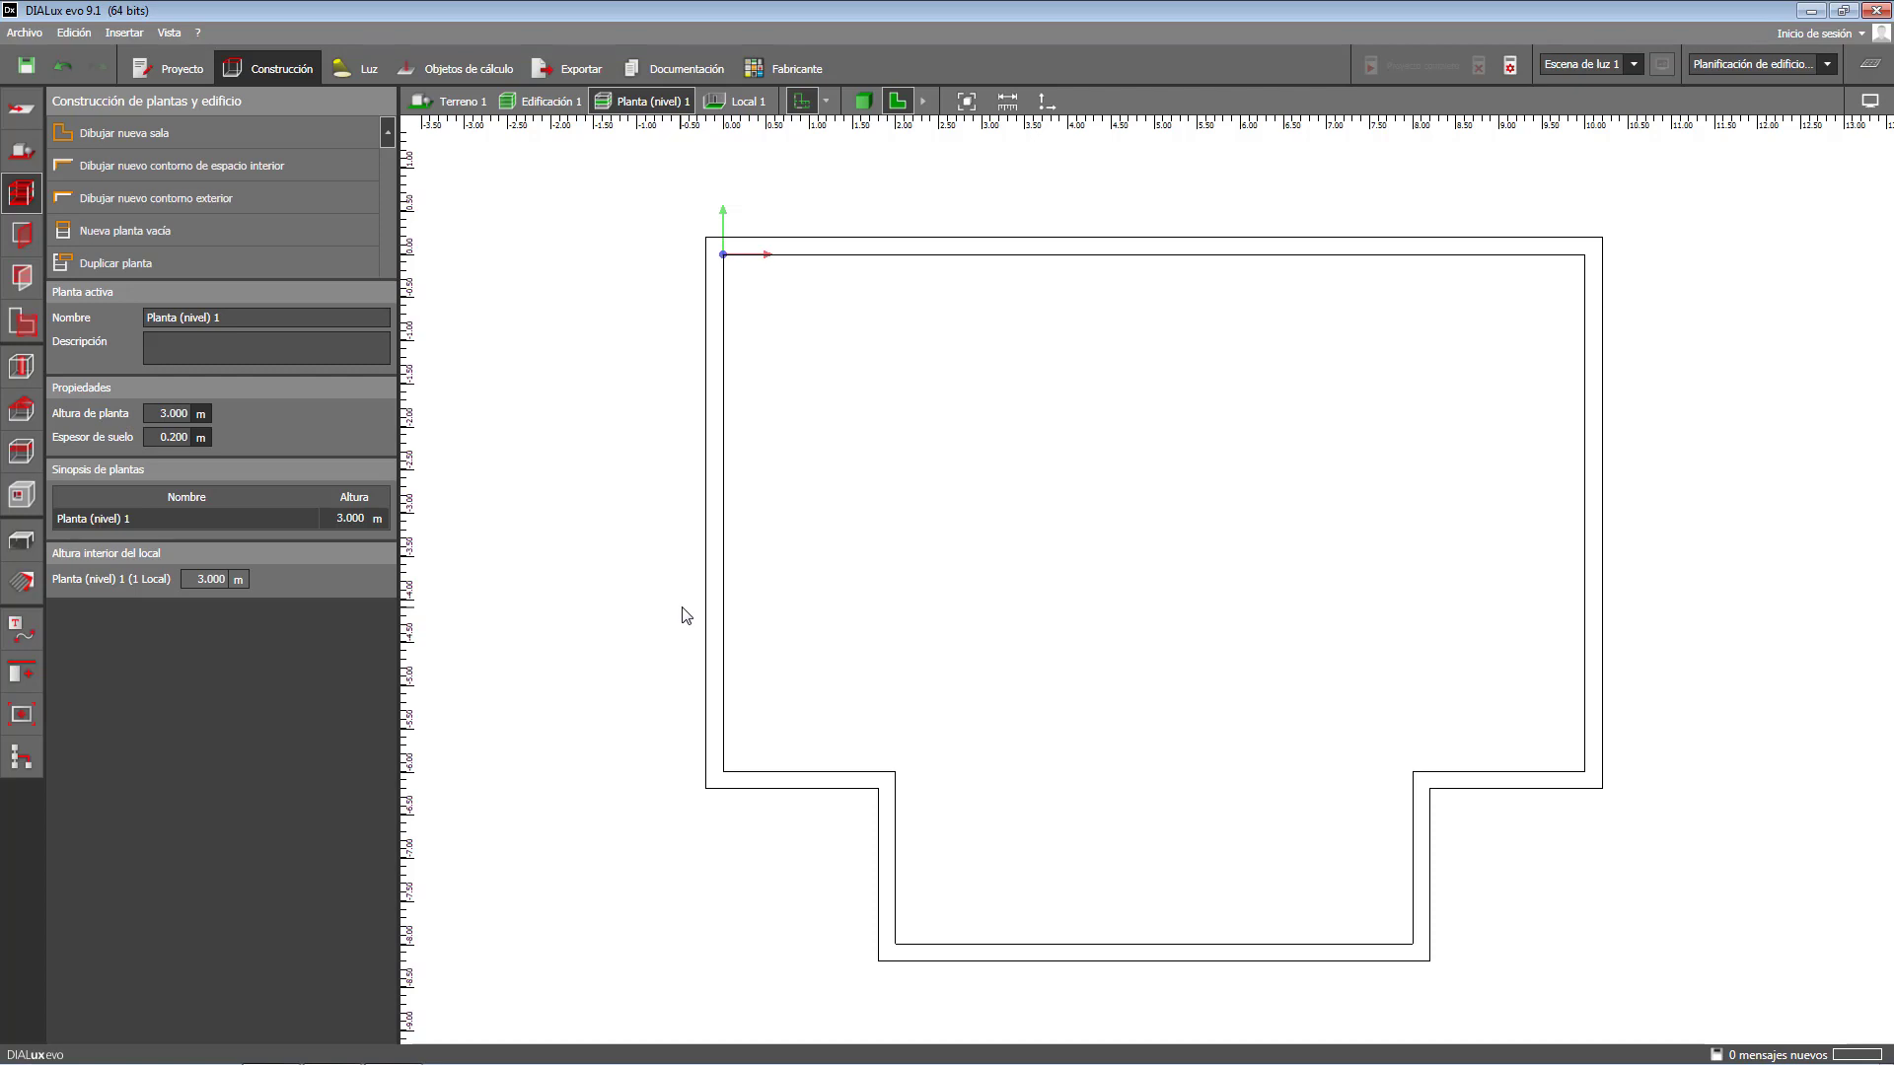
- Show the finished floor in 3D and orbit it to examine the stepped room's walls from above
{"action": "left_click", "coordinate": [865, 102]}
{"action": "left_click_drag", "start_coordinate": [967, 373], "coordinate": [907, 457]}
{"action": "right_click_drag", "start_coordinate": [924, 541], "coordinate": [911, 504]}
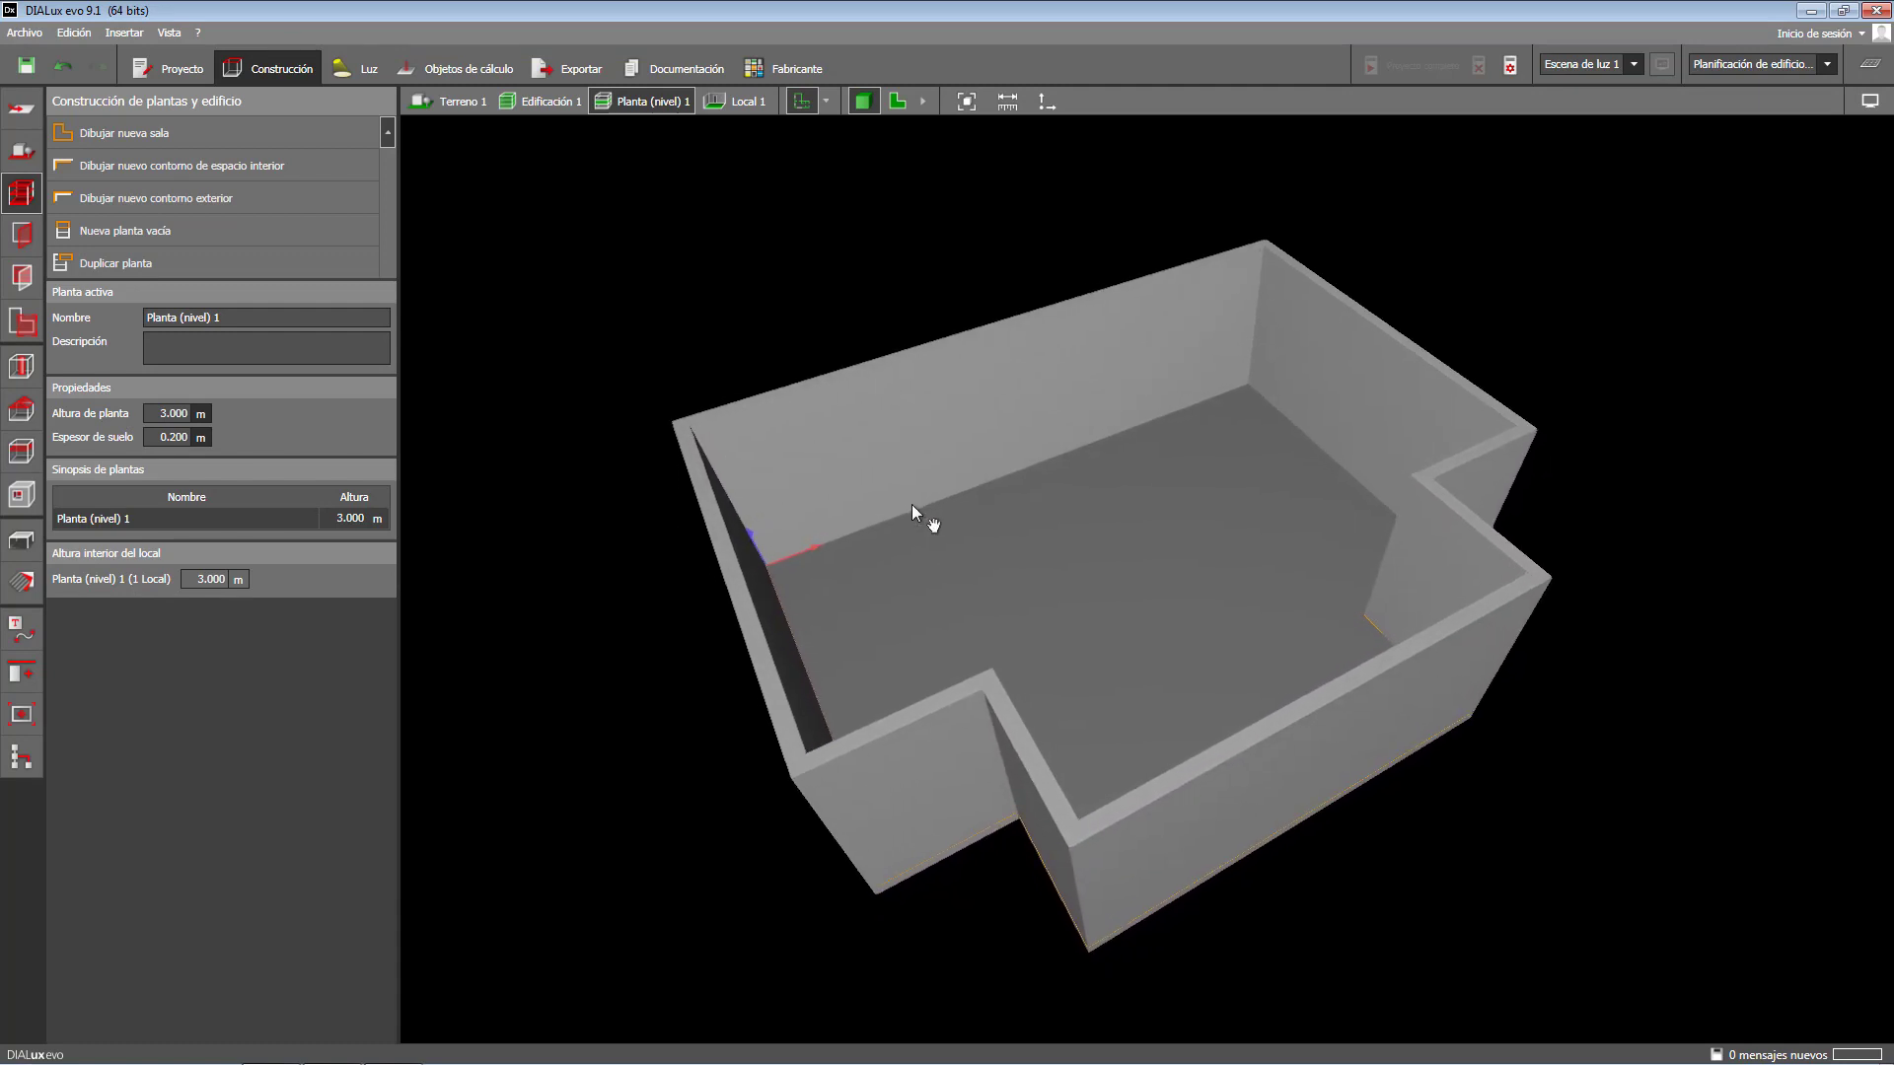